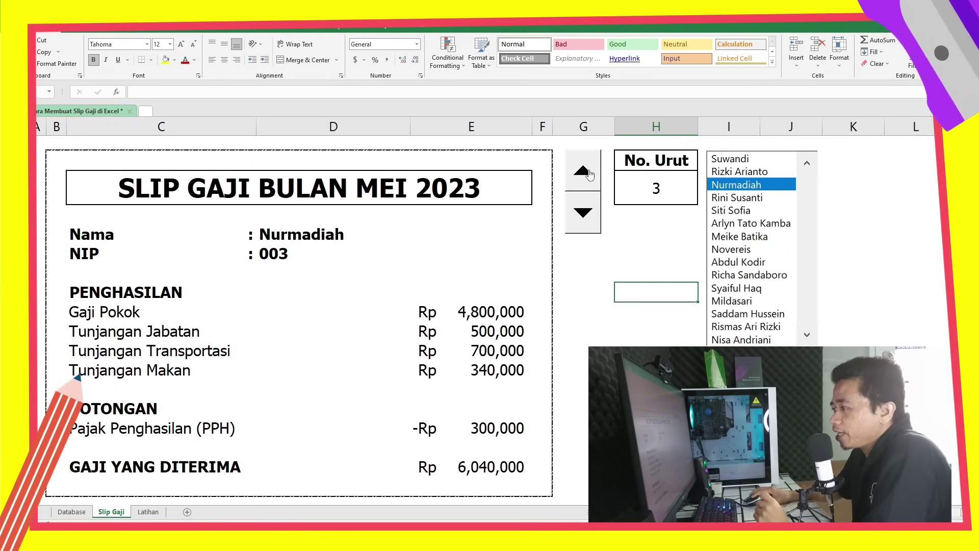
# Step: Raise No. Urut to 15 with the spinner's up arrow, then show the Database sheet
pyautogui.click(582, 171)
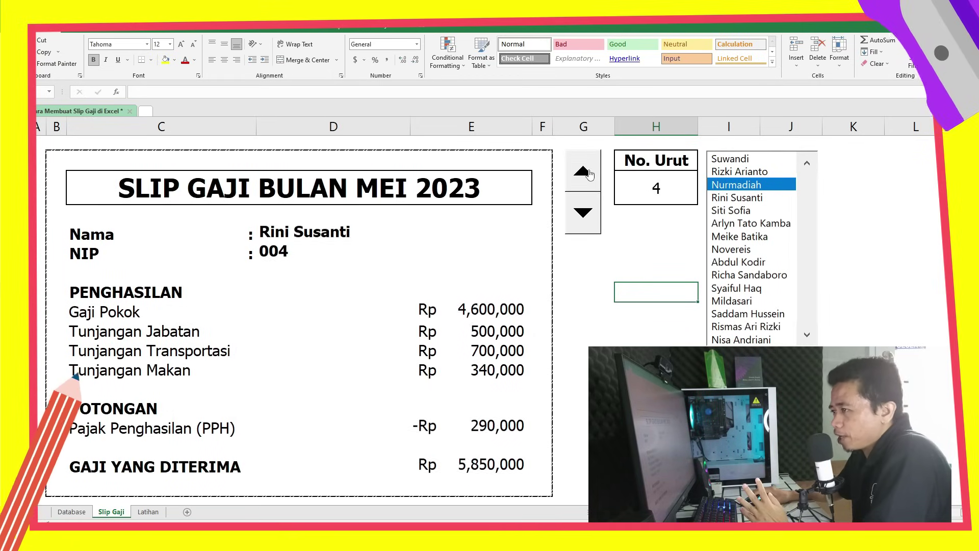
pyautogui.click(582, 171)
pyautogui.click(582, 171)
pyautogui.click(582, 171)
pyautogui.click(589, 174)
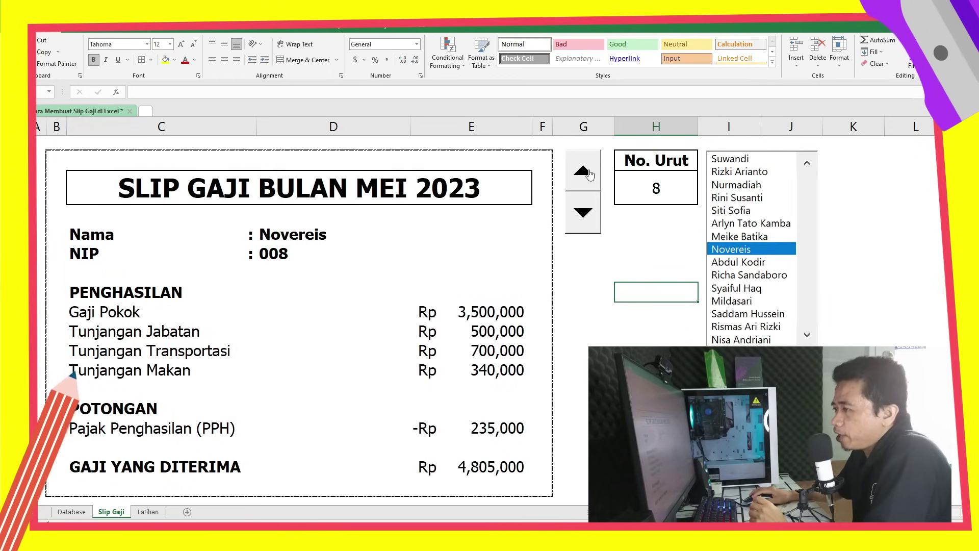
pyautogui.click(589, 173)
pyautogui.click(589, 173)
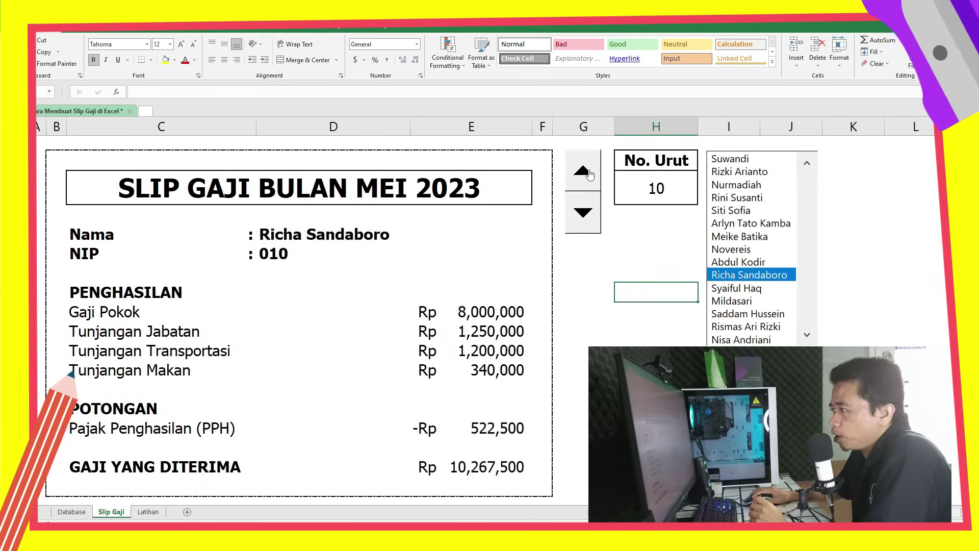
pyautogui.click(589, 173)
pyautogui.click(589, 174)
pyautogui.click(589, 173)
pyautogui.click(589, 173)
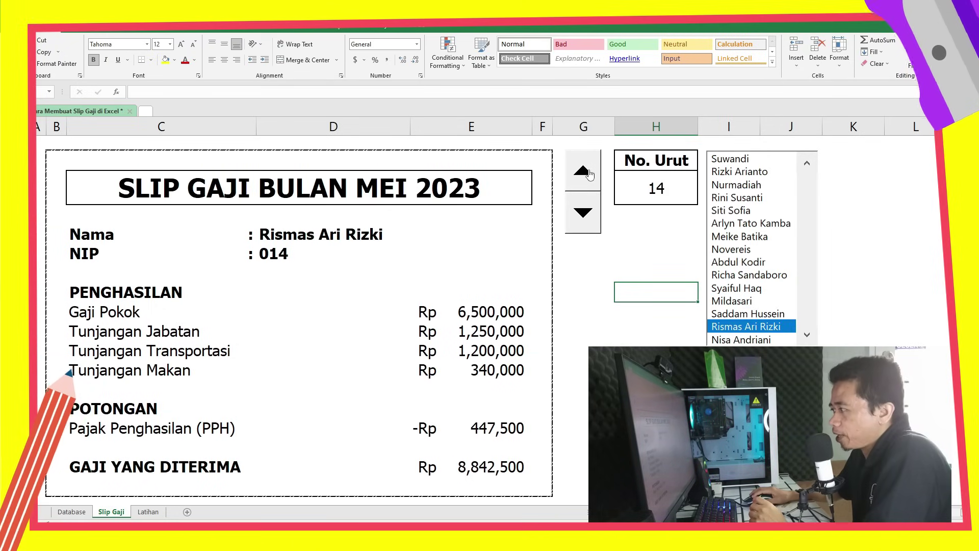
pyautogui.click(589, 174)
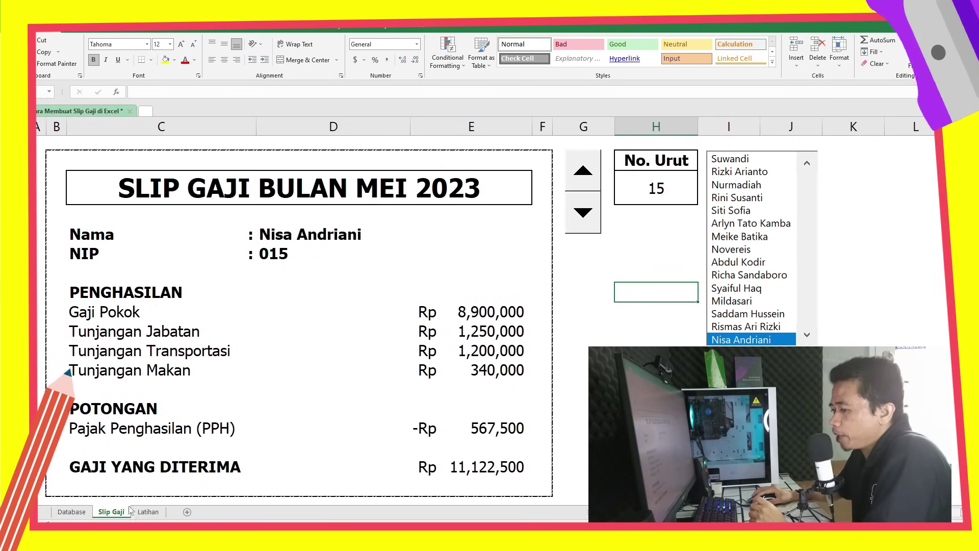
pyautogui.click(71, 512)
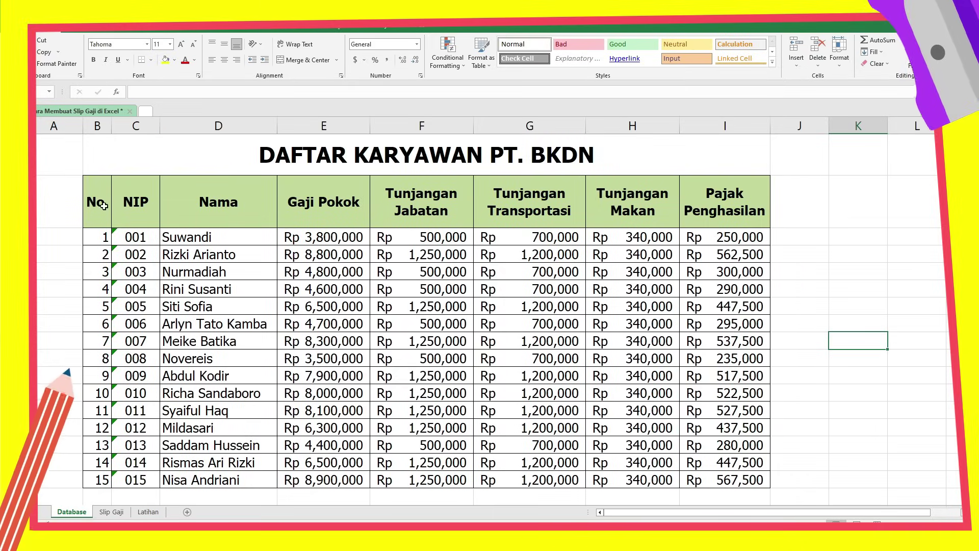
# Step: Select the employee table B2:I17 on the Database sheet
pyautogui.moveTo(103, 205); pyautogui.dragTo(561, 326)
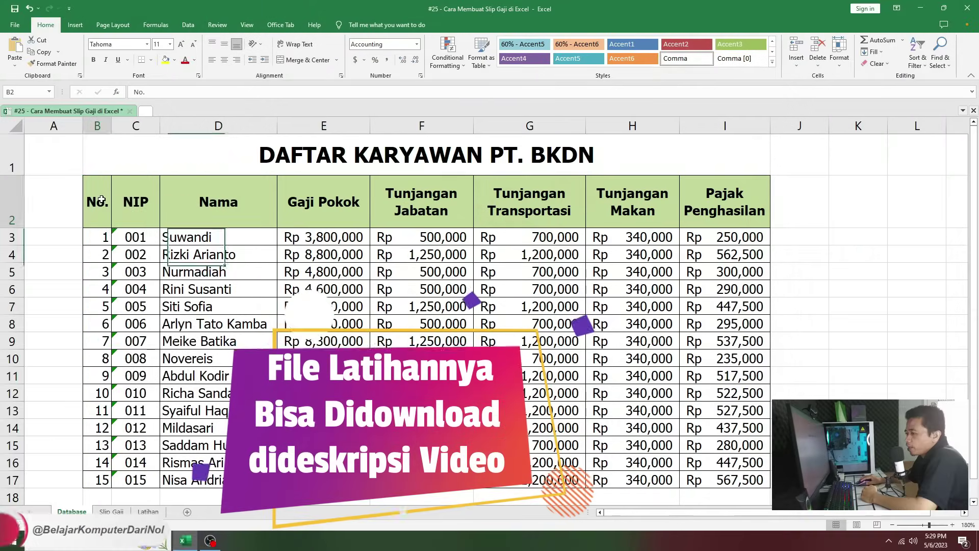
pyautogui.moveTo(101, 200); pyautogui.dragTo(749, 486)
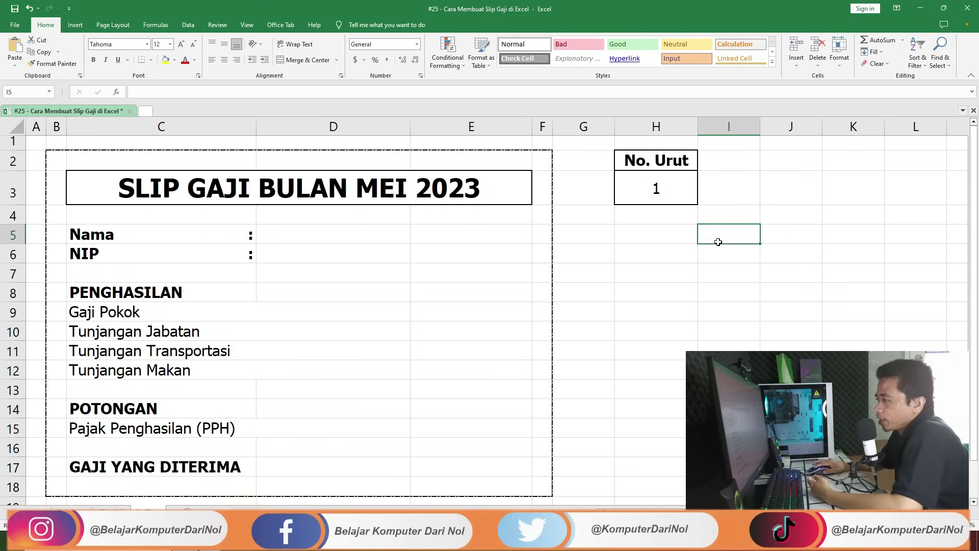
pyautogui.click(302, 232)
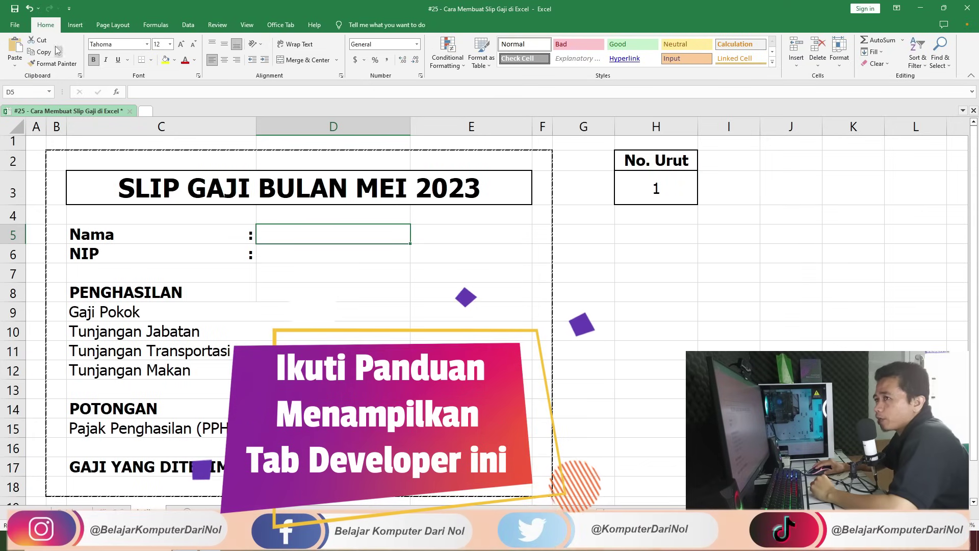
# Step: Tick Developer under Main Tabs in Excel Options' Customize Ribbon page
pyautogui.click(15, 24)
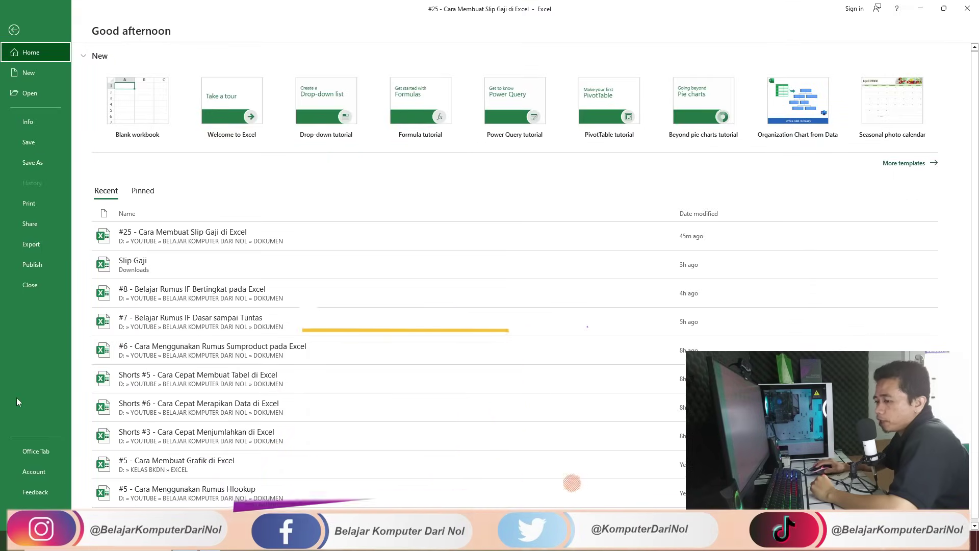
pyautogui.click(30, 512)
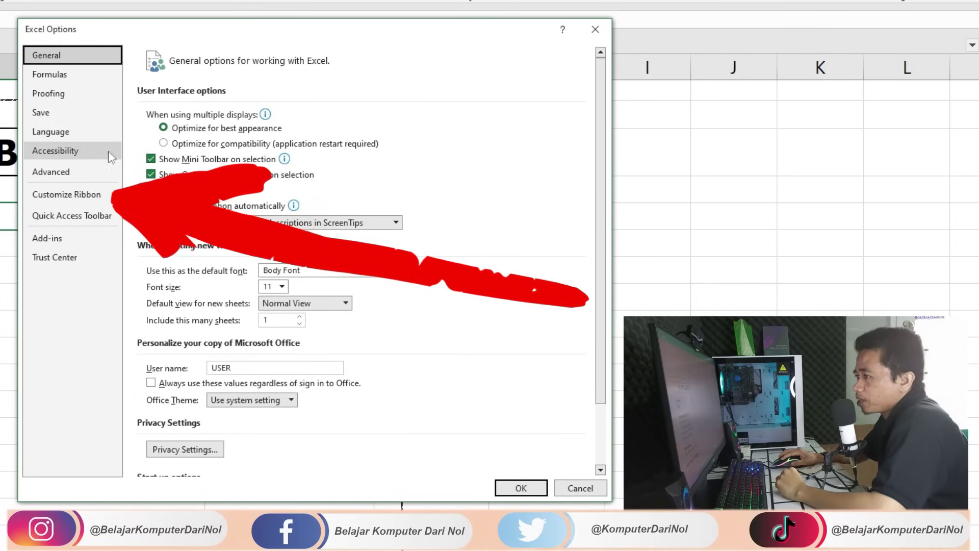
pyautogui.click(85, 201)
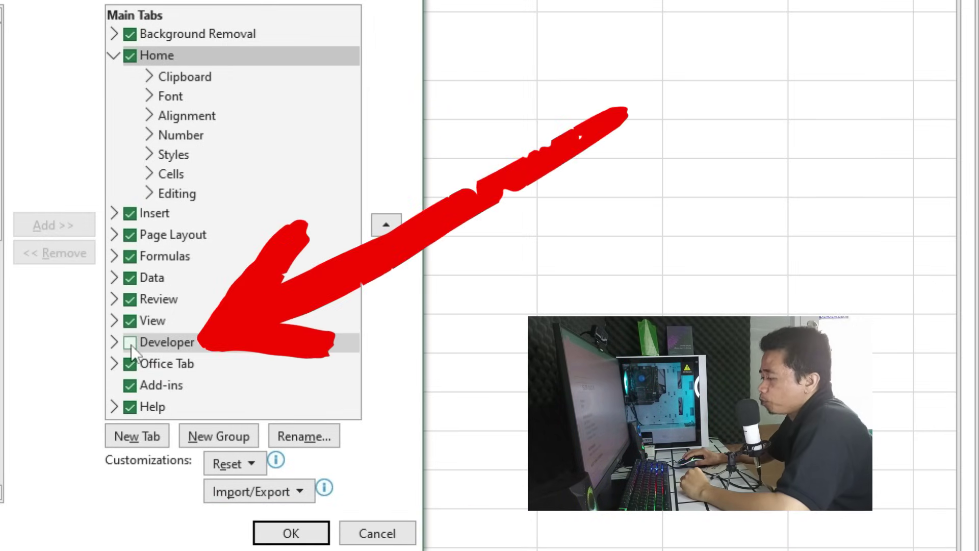
pyautogui.click(130, 343)
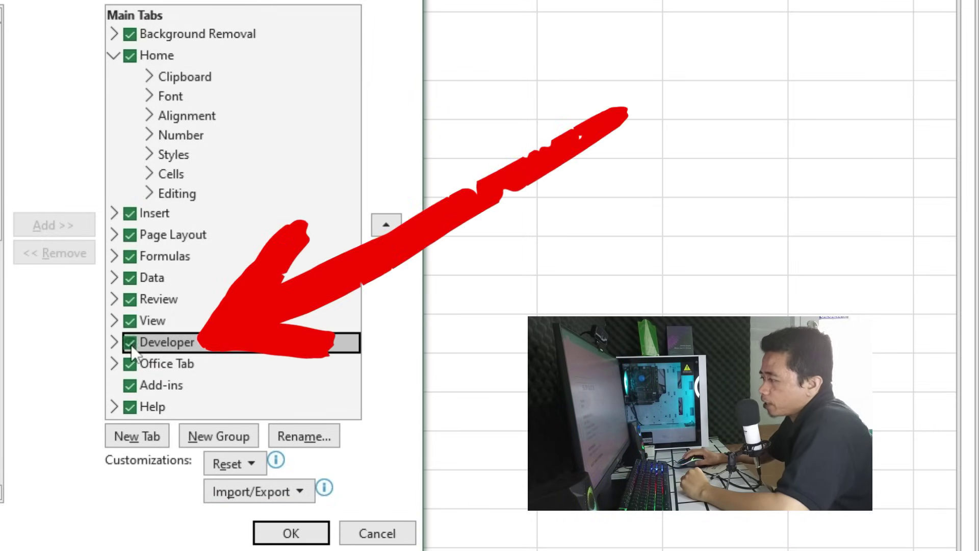
# Step: Draw a Form Controls spin button over G2:G3 beside the No. Urut box
pyautogui.click(291, 533)
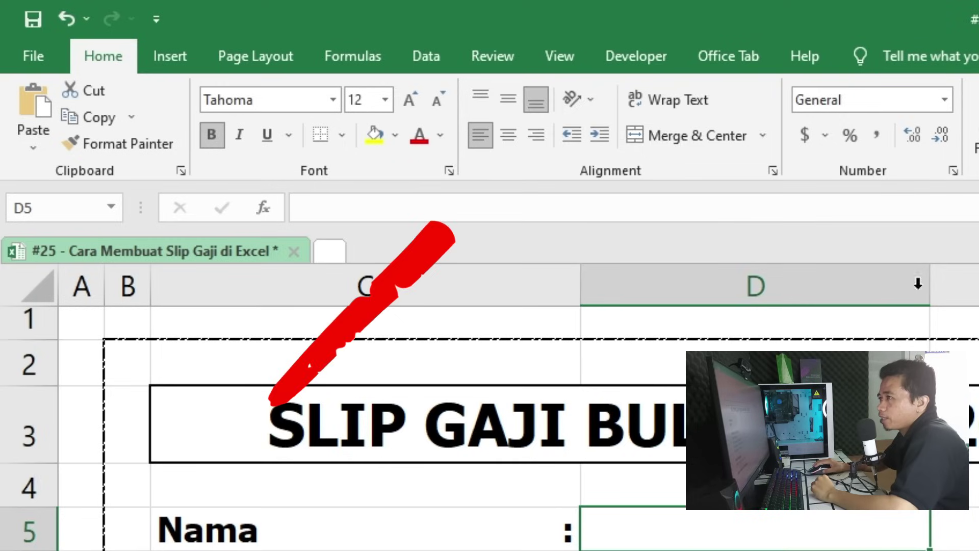
pyautogui.click(631, 55)
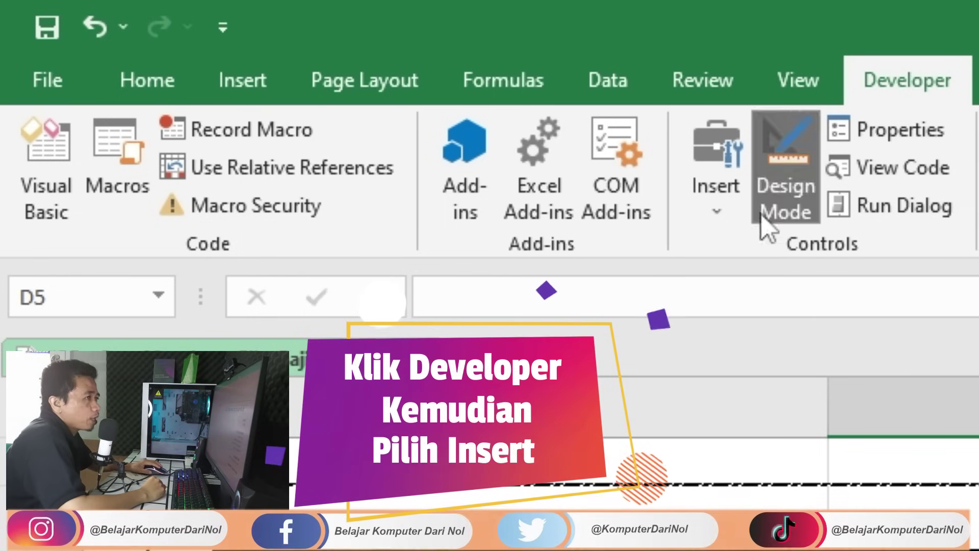
pyautogui.click(714, 198)
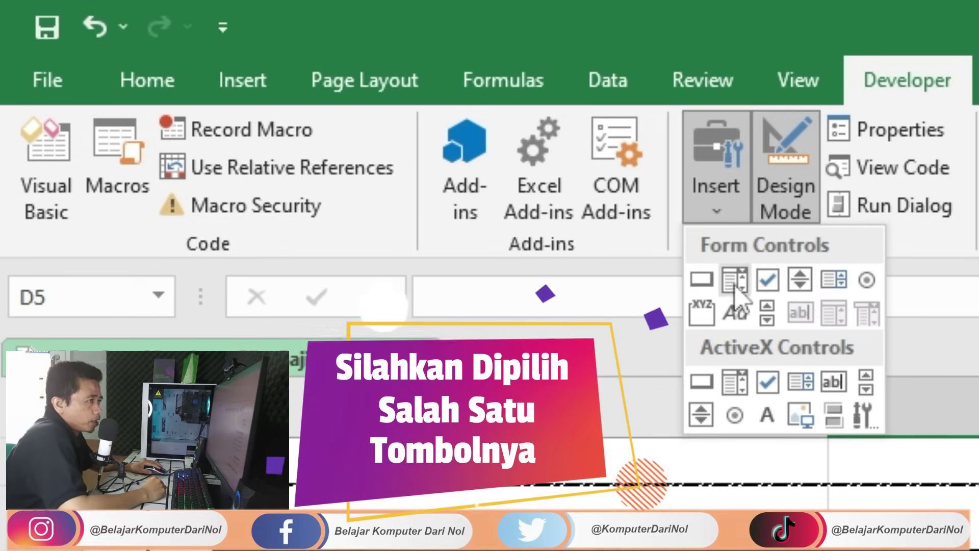
pyautogui.click(800, 281)
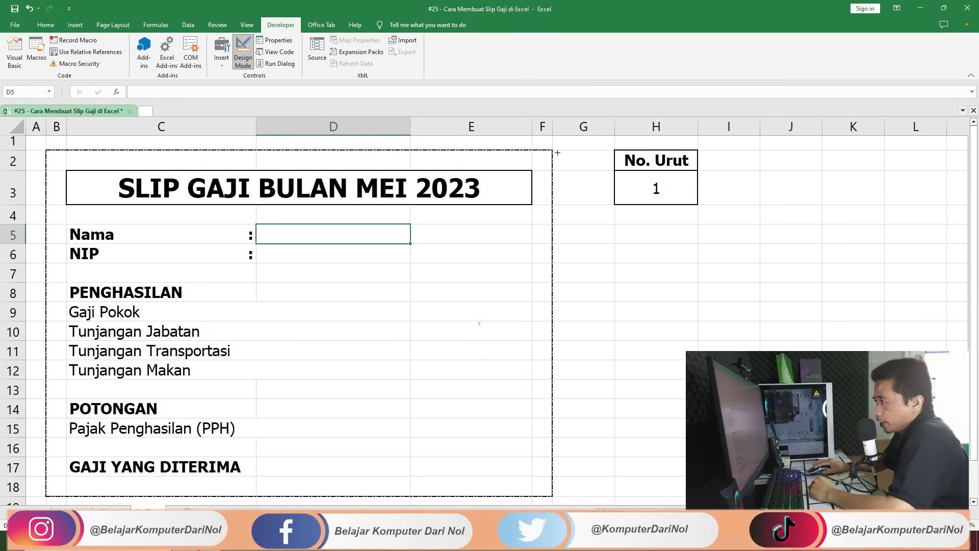
pyautogui.moveTo(560, 153)
pyautogui.mouseDown()
pyautogui.moveTo(592, 202)
pyautogui.moveTo(608, 204)
pyautogui.mouseUp()
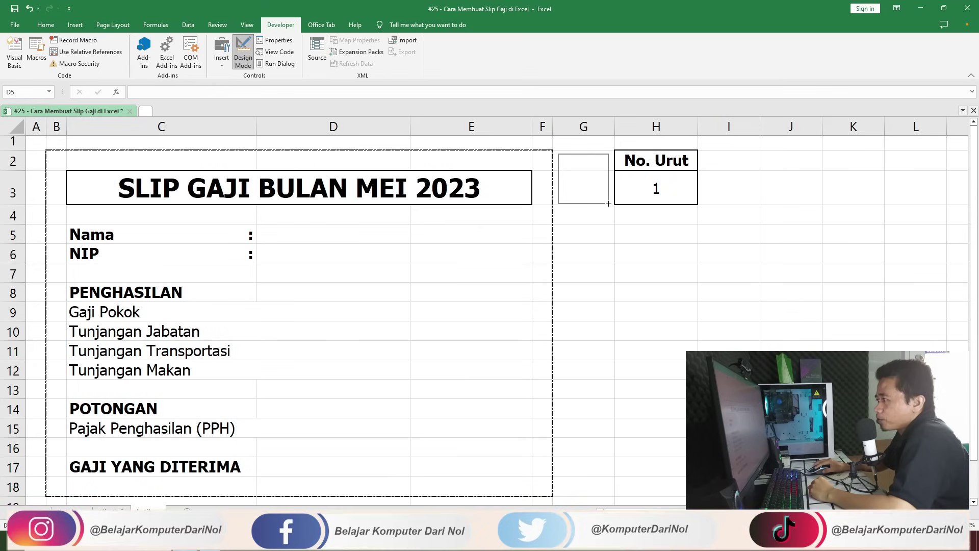
pyautogui.moveTo(608, 203); pyautogui.dragTo(608, 204)
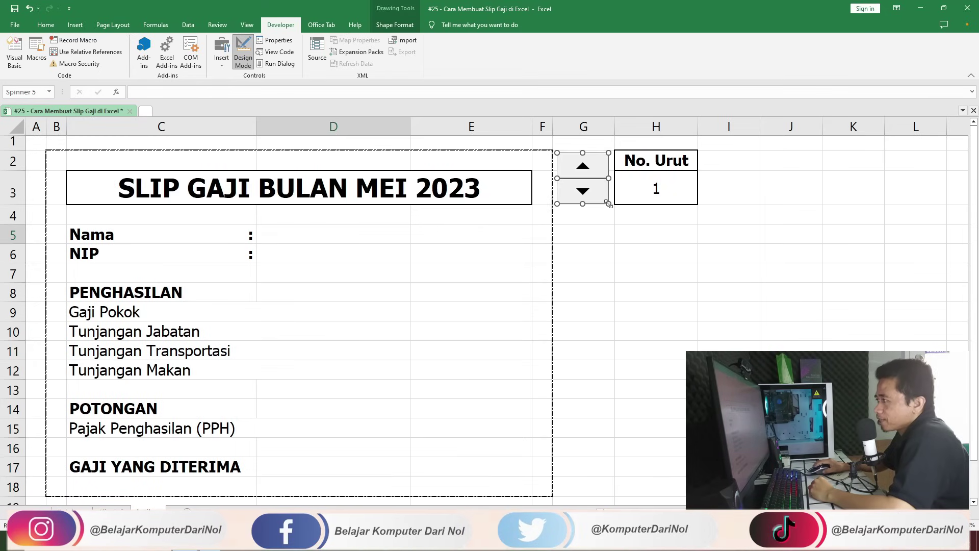
pyautogui.click(617, 251)
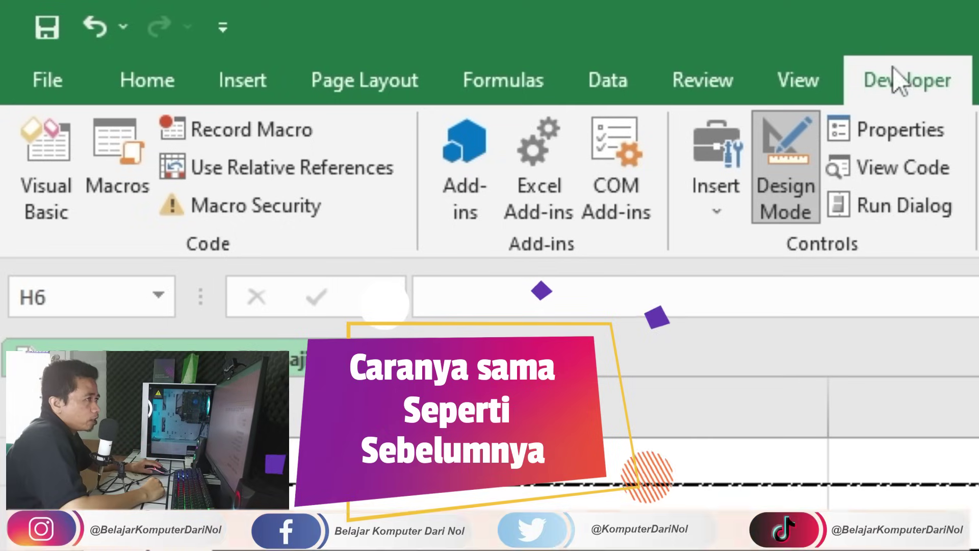
# Step: Draw a Form Controls list box from I2 downward across columns I–J
pyautogui.click(717, 199)
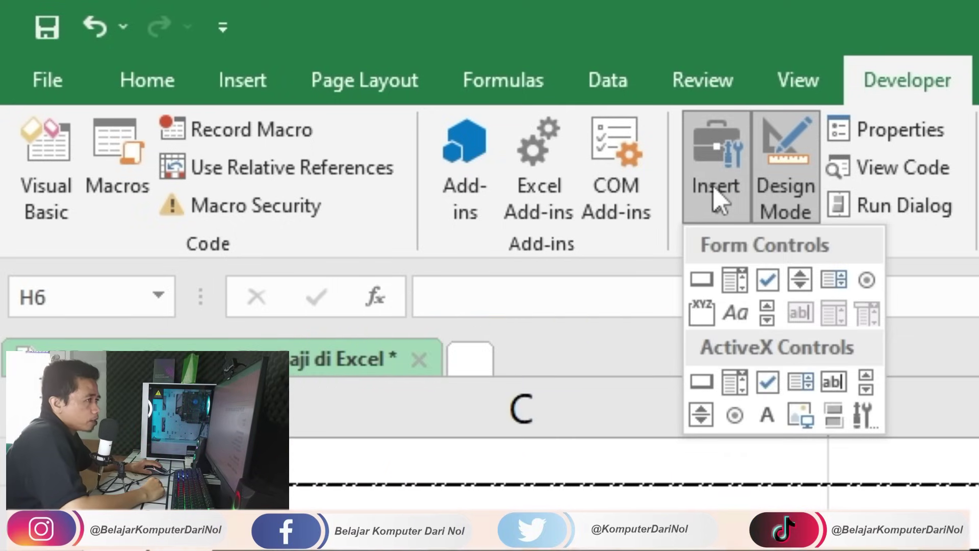
pyautogui.click(835, 281)
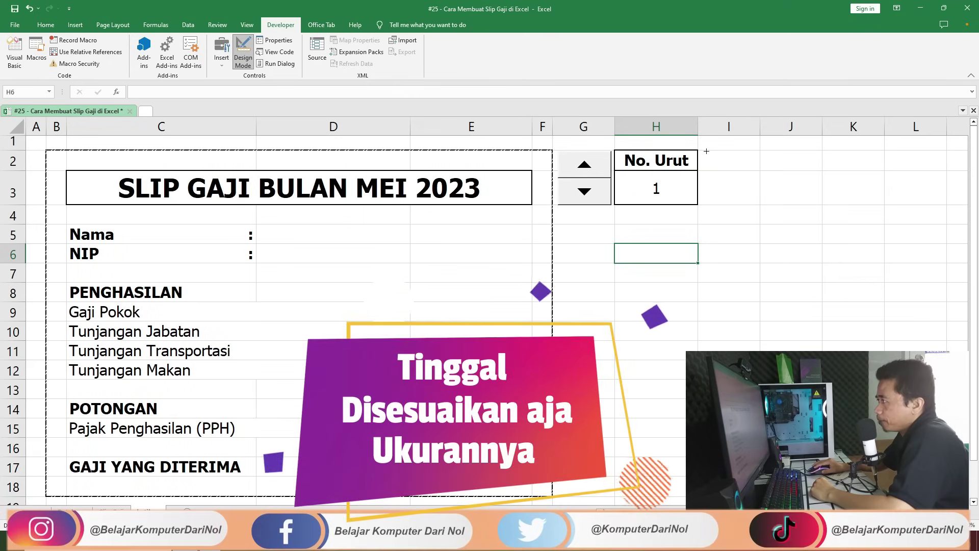
pyautogui.moveTo(706, 151)
pyautogui.mouseDown()
pyautogui.moveTo(774, 352)
pyautogui.moveTo(807, 351)
pyautogui.mouseUp()
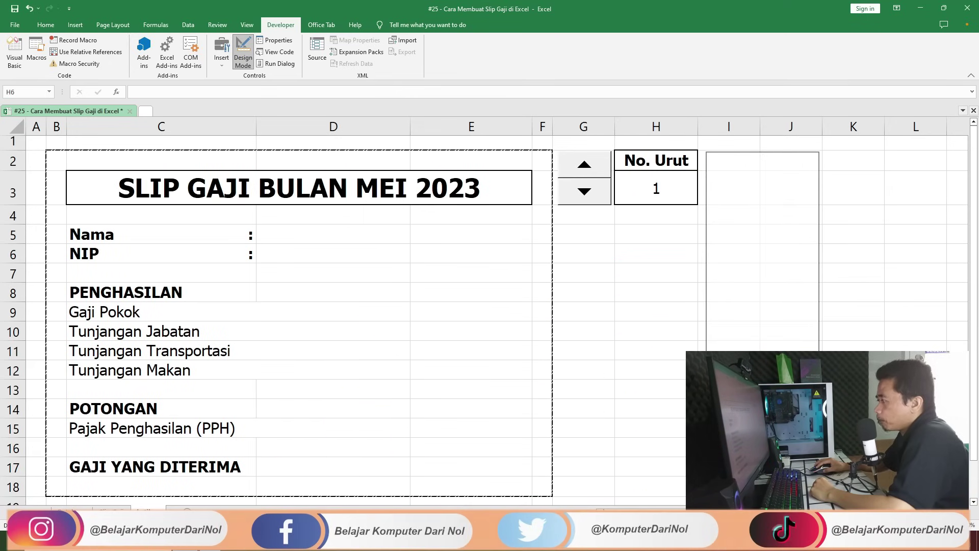
pyautogui.moveTo(819, 357); pyautogui.dragTo(819, 360)
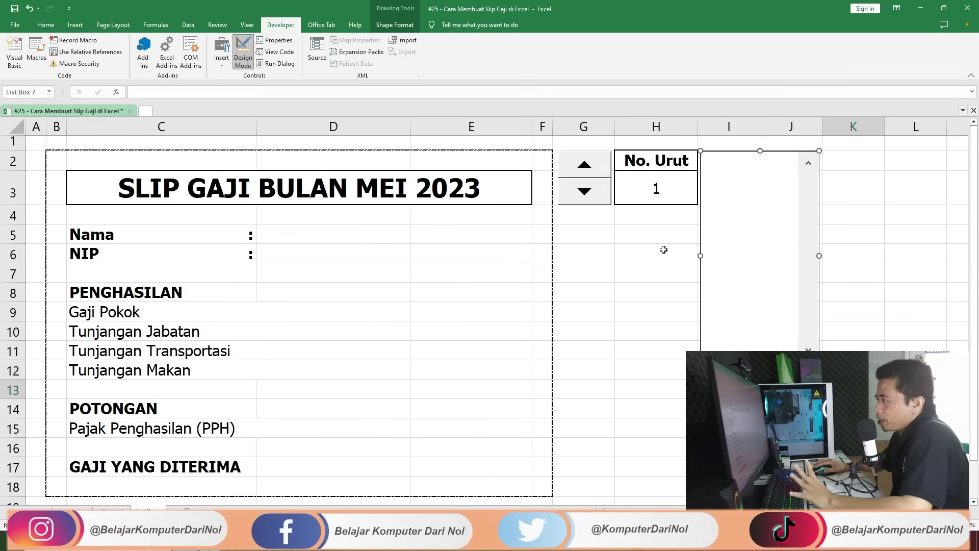
pyautogui.click(649, 249)
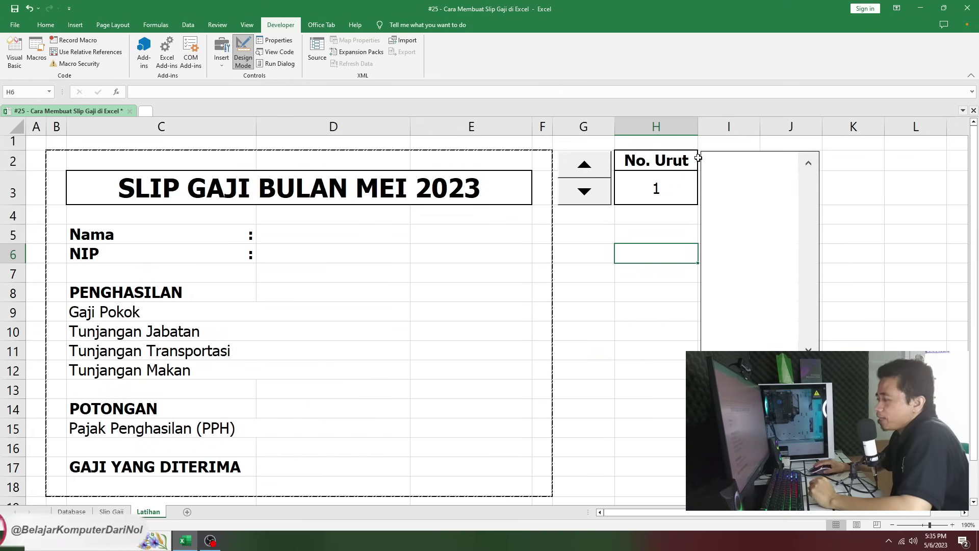
# Step: Set the spin button's cell link to $H$3 in Format Control
pyautogui.rightClick(570, 184)
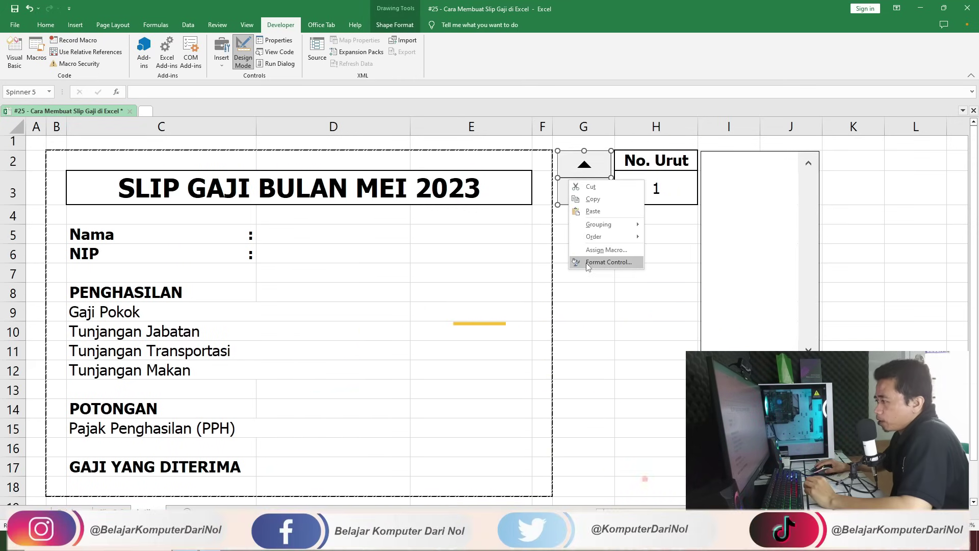
pyautogui.click(609, 262)
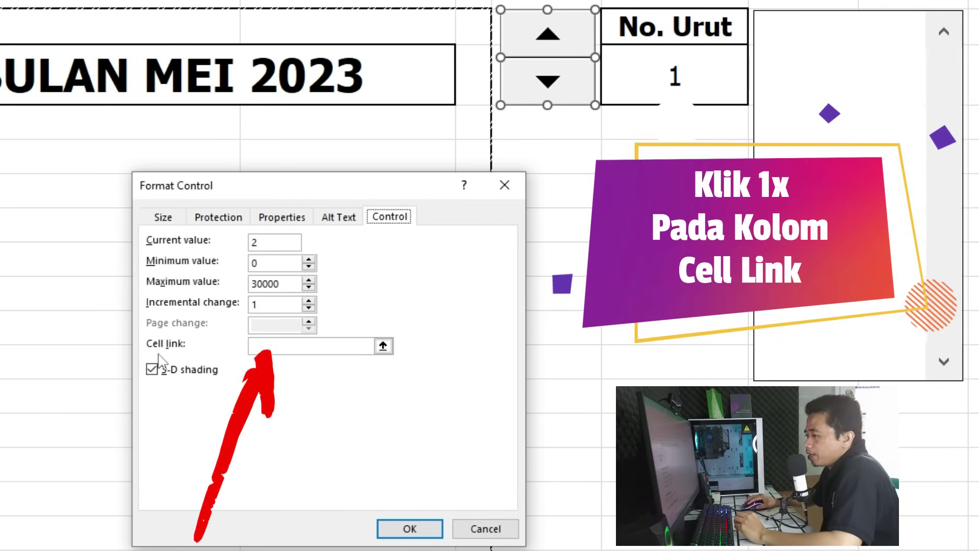
pyautogui.click(288, 347)
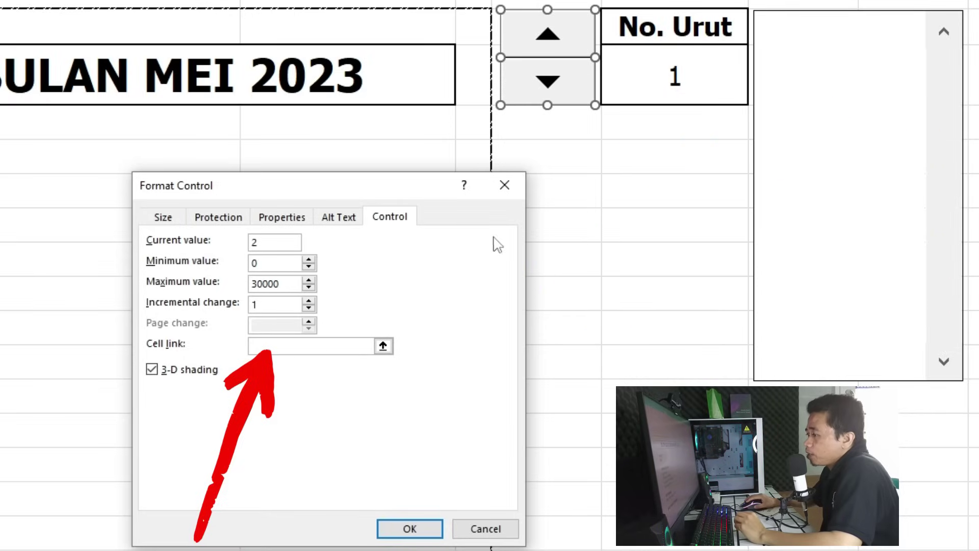
pyautogui.click(672, 77)
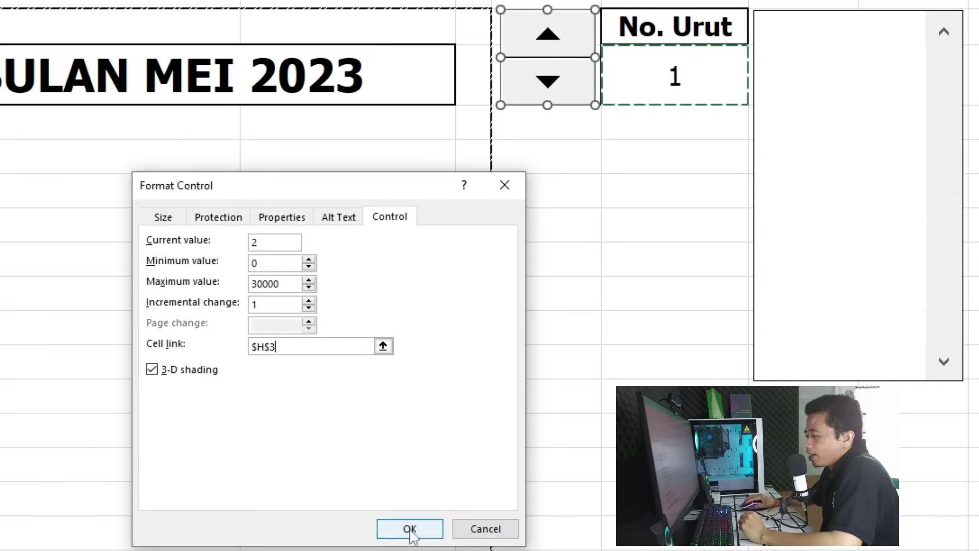
pyautogui.click(409, 528)
pyautogui.press('Escape')
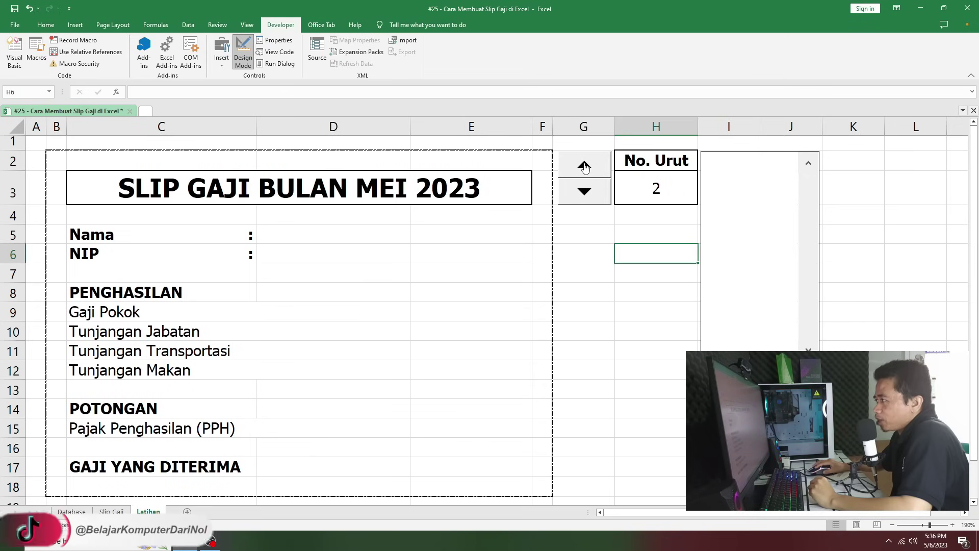
# Step: Test the spin arrows, raising No. Urut and lowering it back to 1
pyautogui.click(585, 165)
pyautogui.click(584, 164)
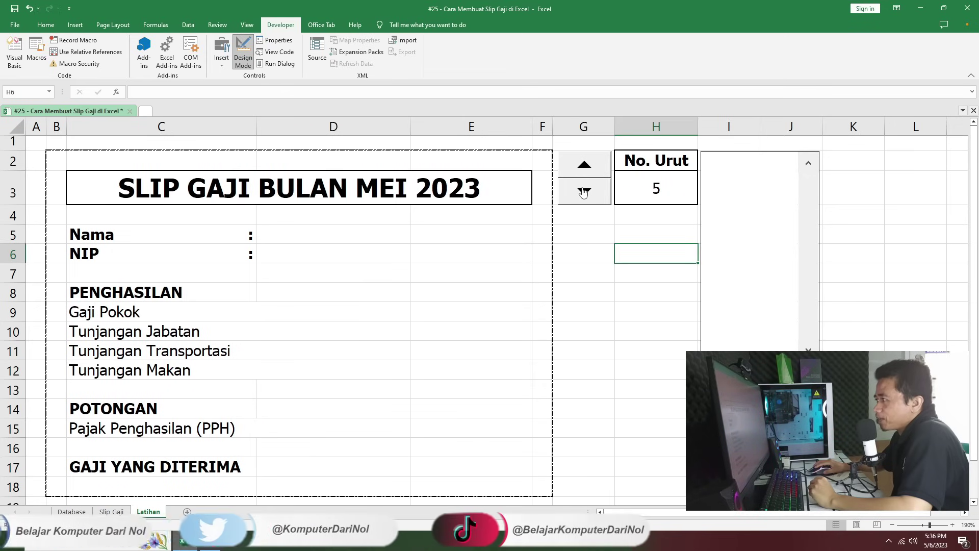
pyautogui.click(583, 191)
pyautogui.click(584, 191)
pyautogui.click(584, 191)
pyautogui.click(584, 192)
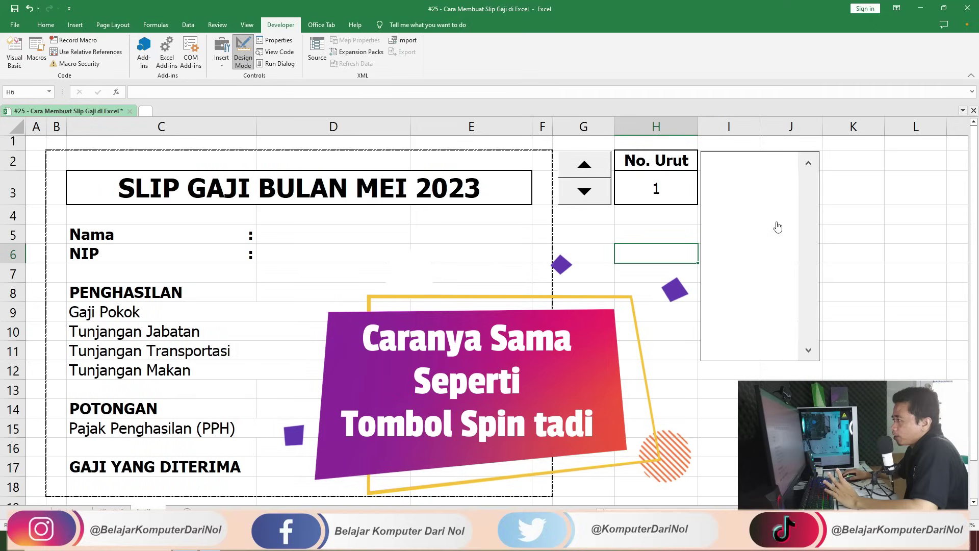
# Step: Give the list box input range Database!$D$3:$D$17 and cell link $H$3
pyautogui.rightClick(774, 277)
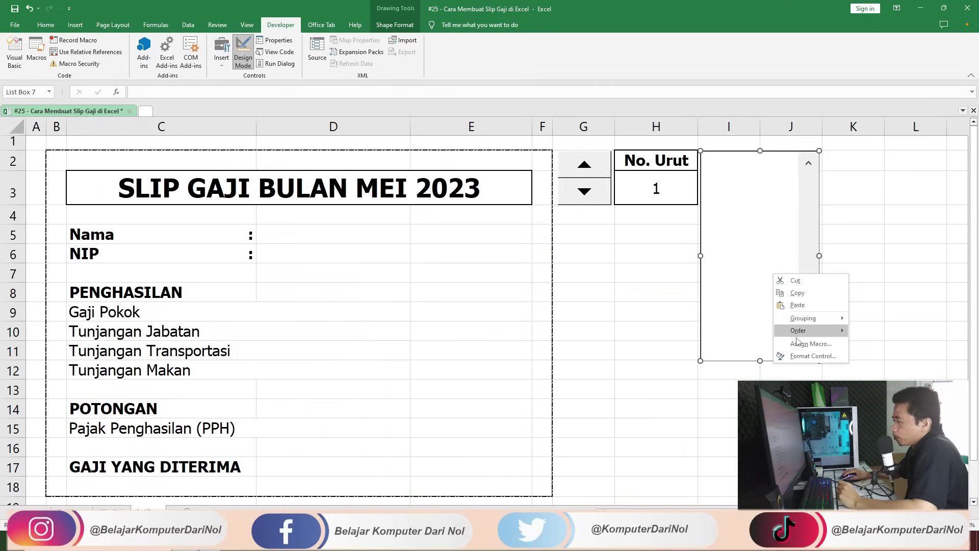
pyautogui.click(808, 356)
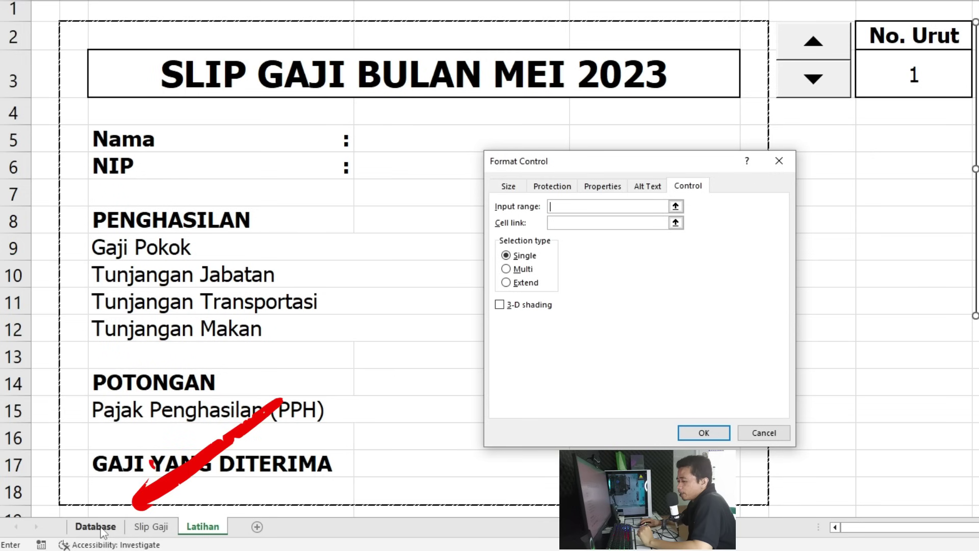
pyautogui.click(71, 512)
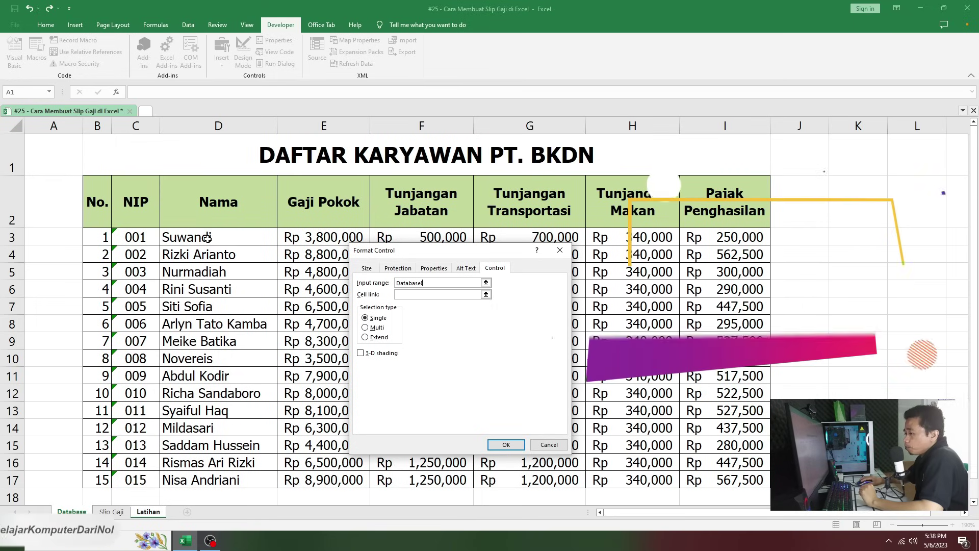
pyautogui.moveTo(207, 237); pyautogui.dragTo(204, 484)
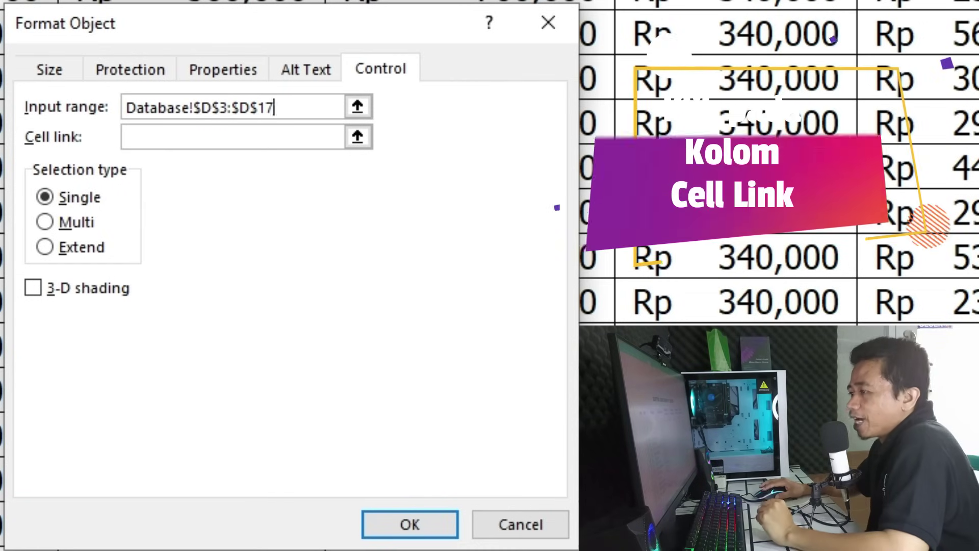
pyautogui.click(149, 135)
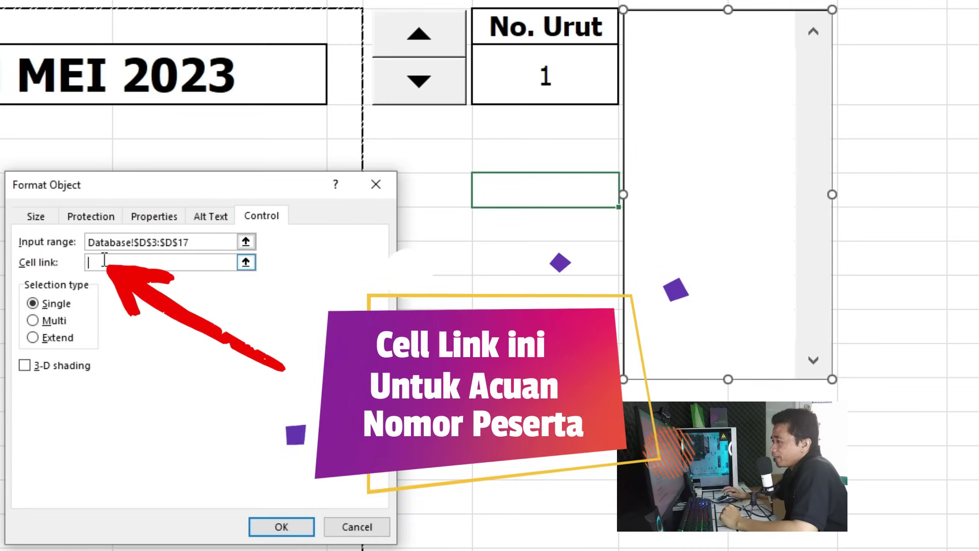
pyautogui.click(547, 77)
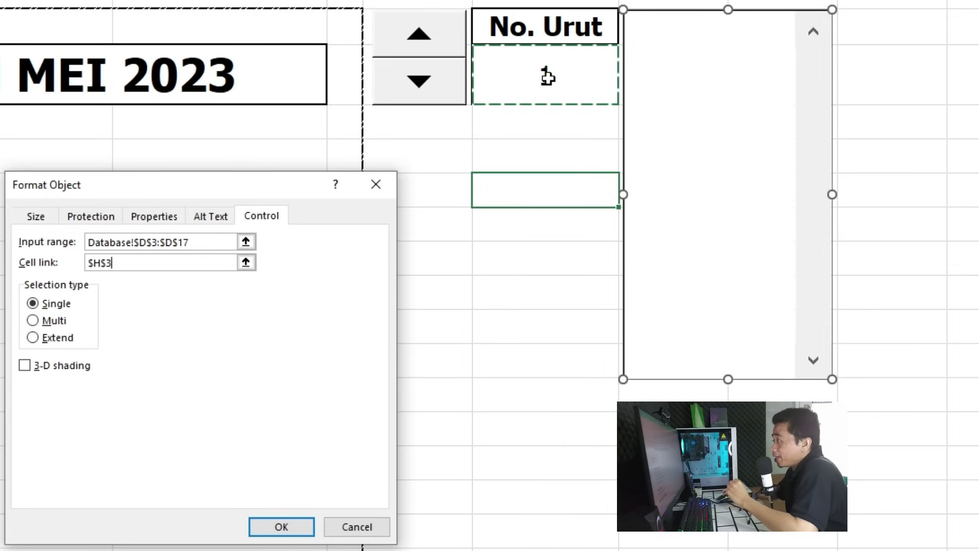
pyautogui.click(280, 526)
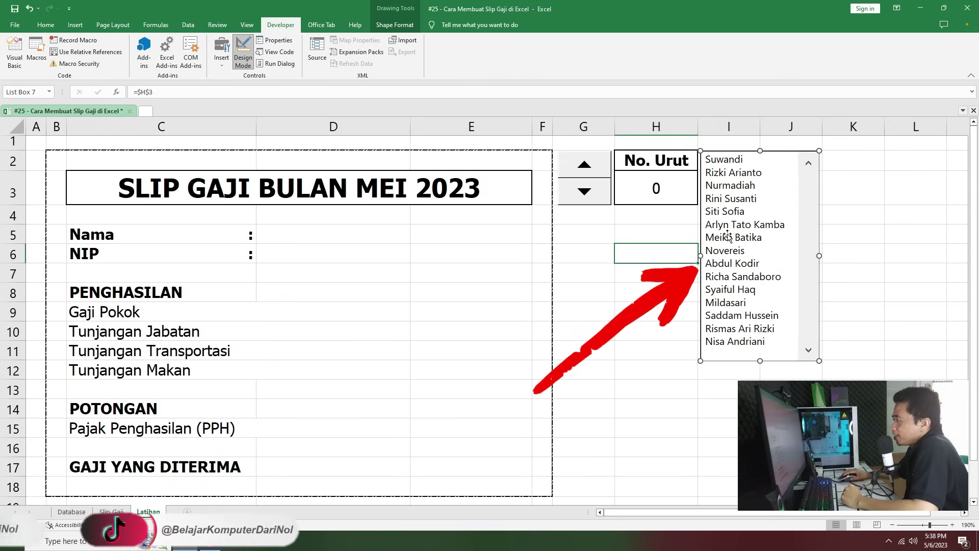
pyautogui.click(584, 369)
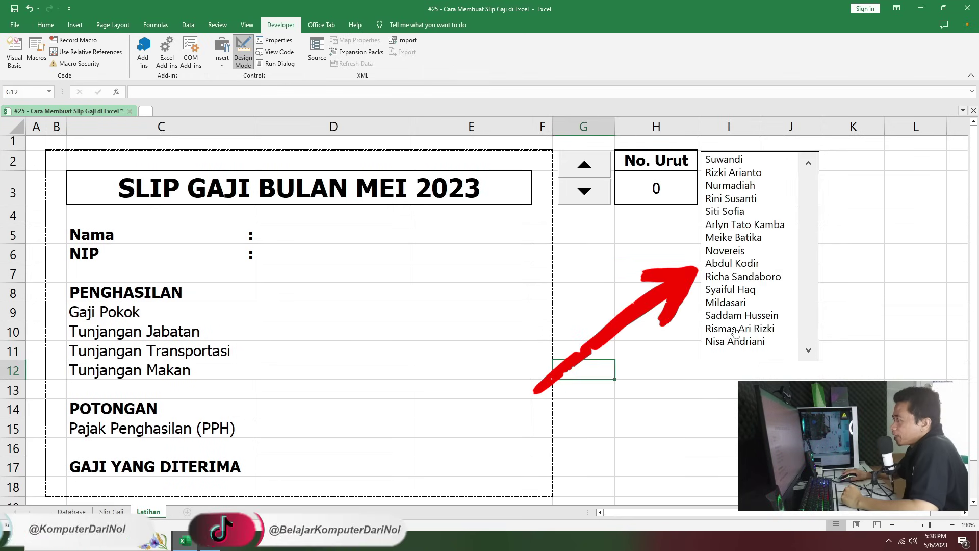
pyautogui.click(726, 162)
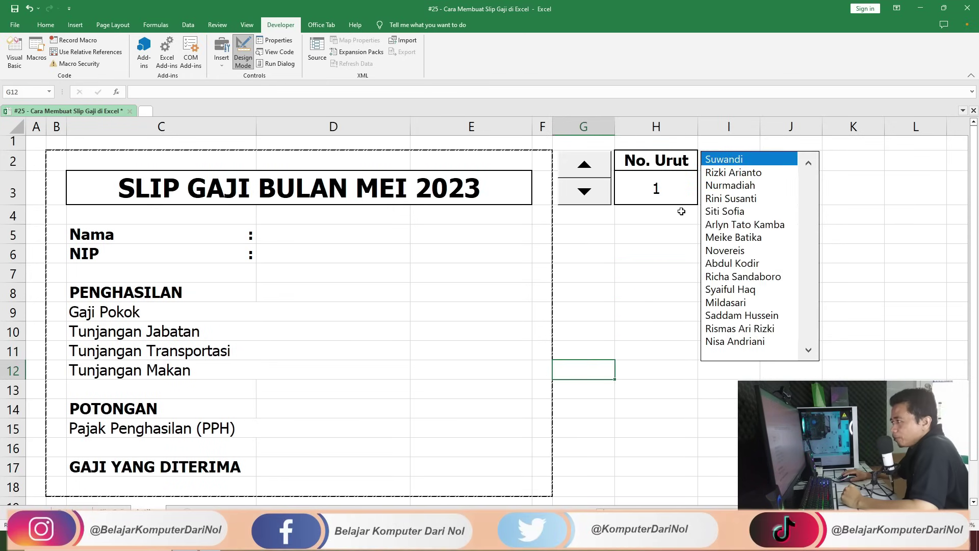
pyautogui.click(725, 290)
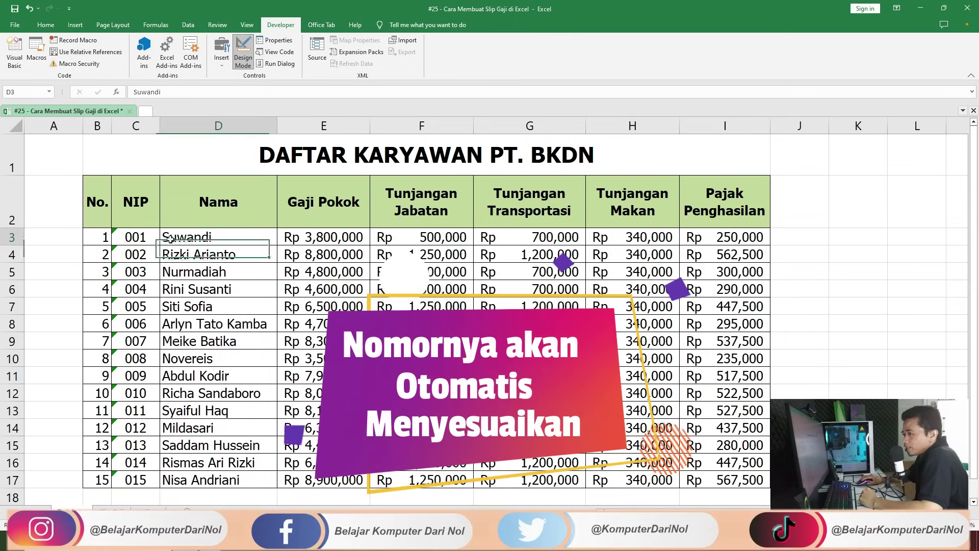
pyautogui.click(143, 237)
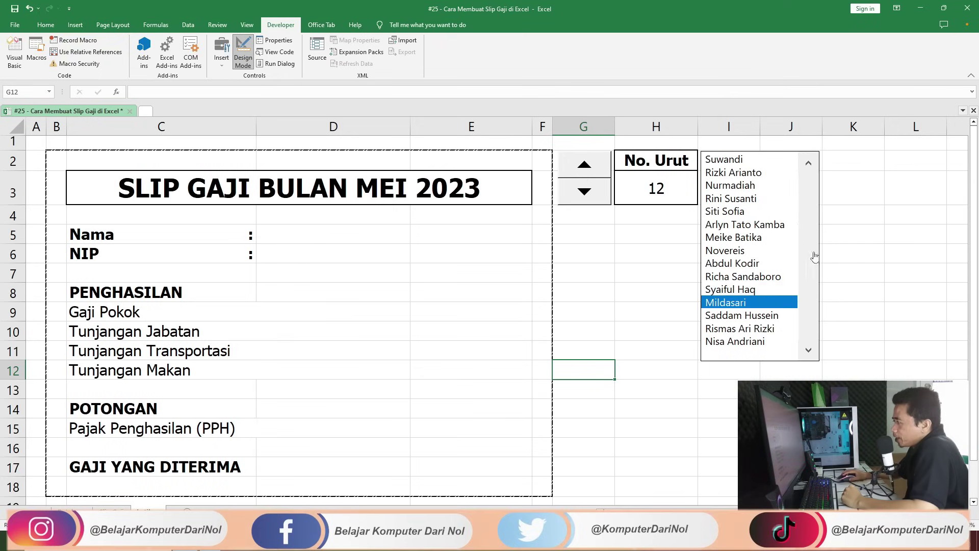
# Step: Step No. Urut back down to 1 with the spin button's down arrow
pyautogui.click(584, 192)
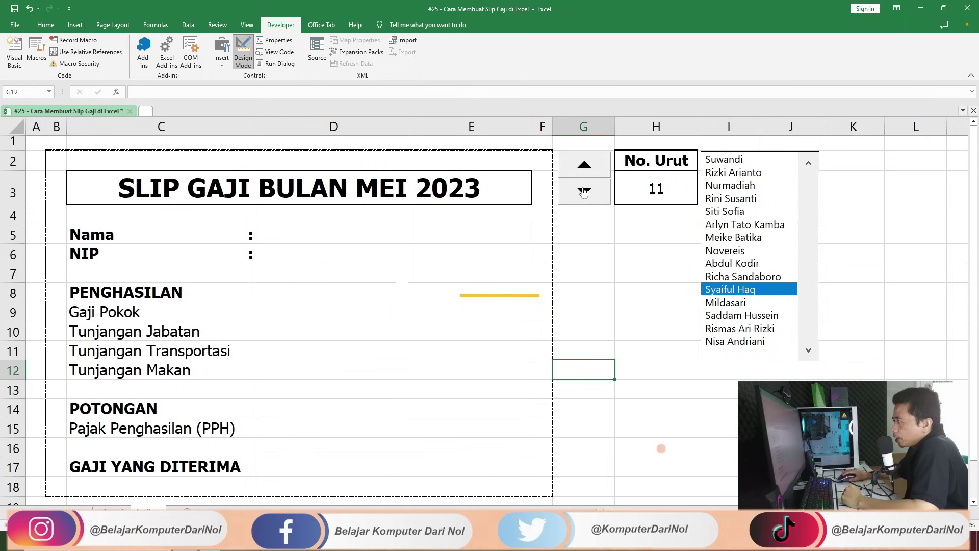
pyautogui.click(584, 192)
pyautogui.click(584, 192)
pyautogui.click(584, 192)
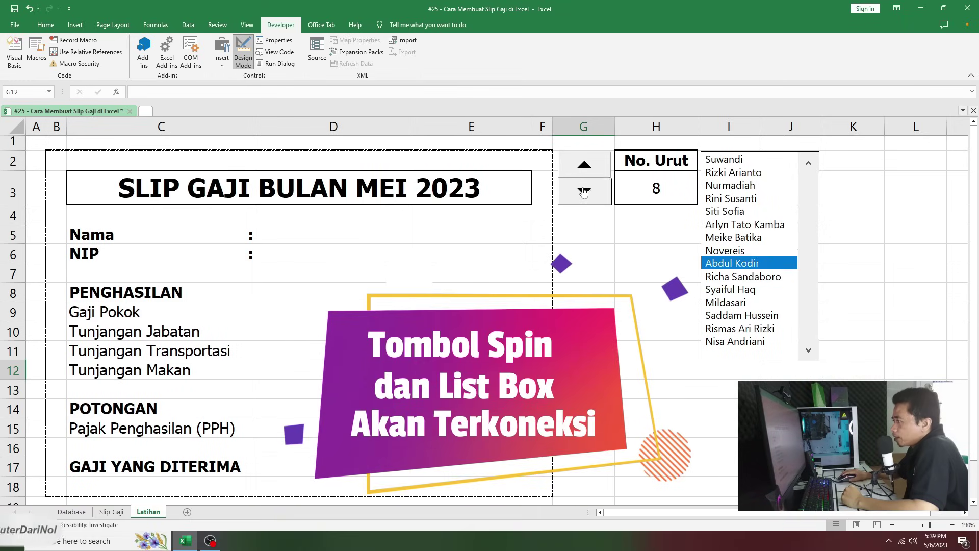
pyautogui.click(584, 193)
pyautogui.click(584, 192)
pyautogui.click(584, 192)
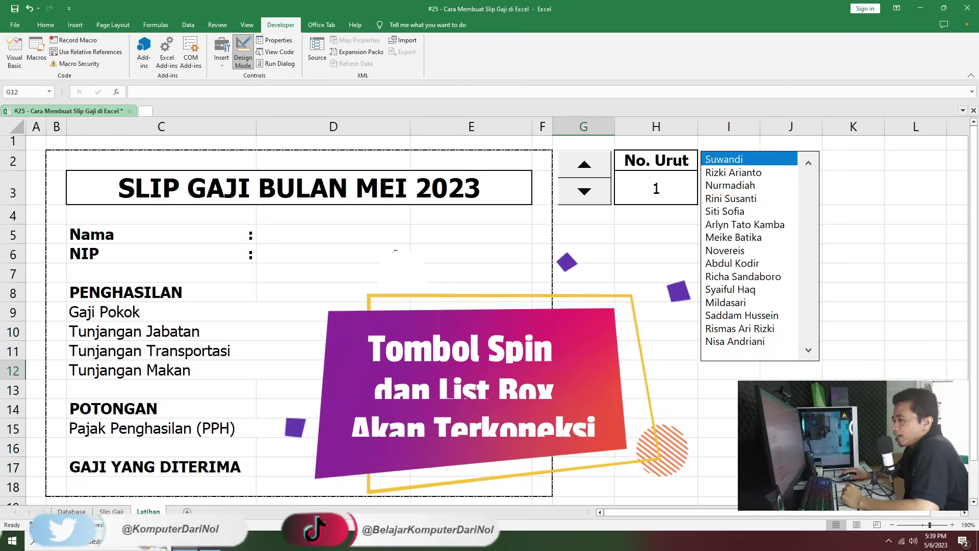
pyautogui.click(306, 234)
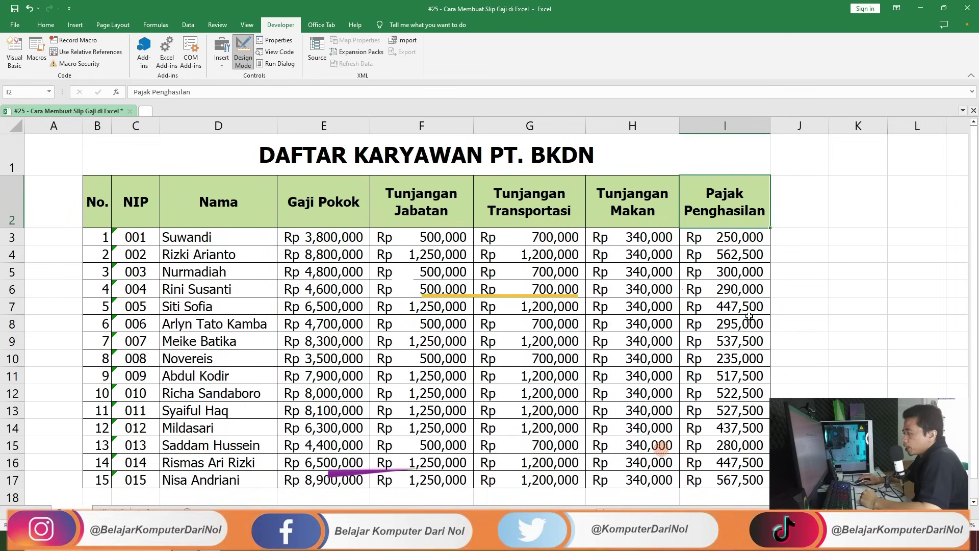
# Step: Select the employee table and inspect the NIP value 004
pyautogui.moveTo(116, 209)
pyautogui.mouseDown()
pyautogui.moveTo(753, 224)
pyautogui.moveTo(746, 476)
pyautogui.mouseUp()
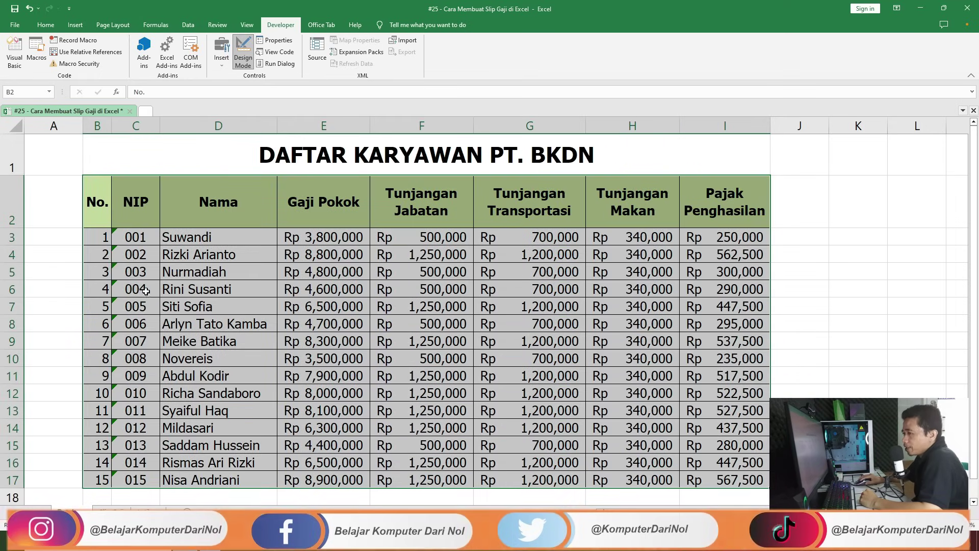
pyautogui.click(136, 289)
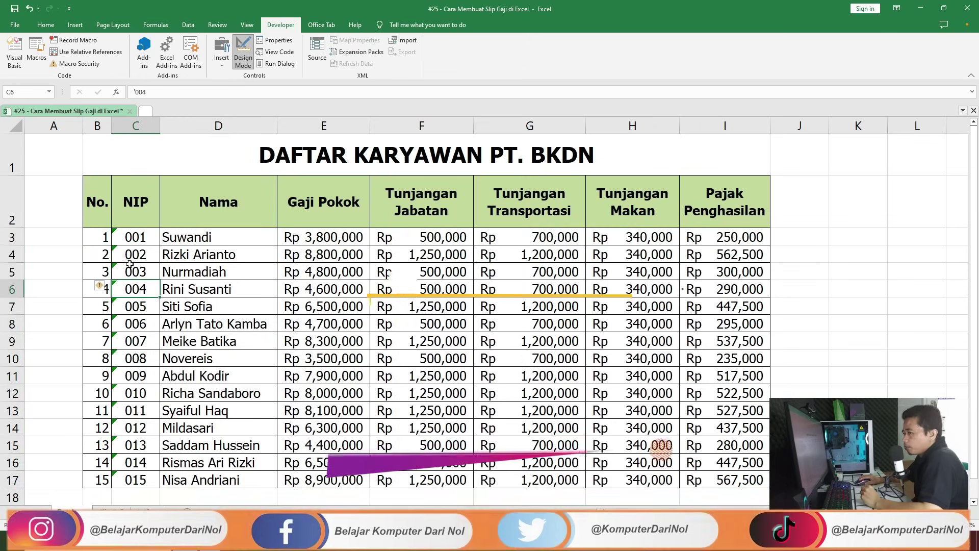
pyautogui.click(98, 208)
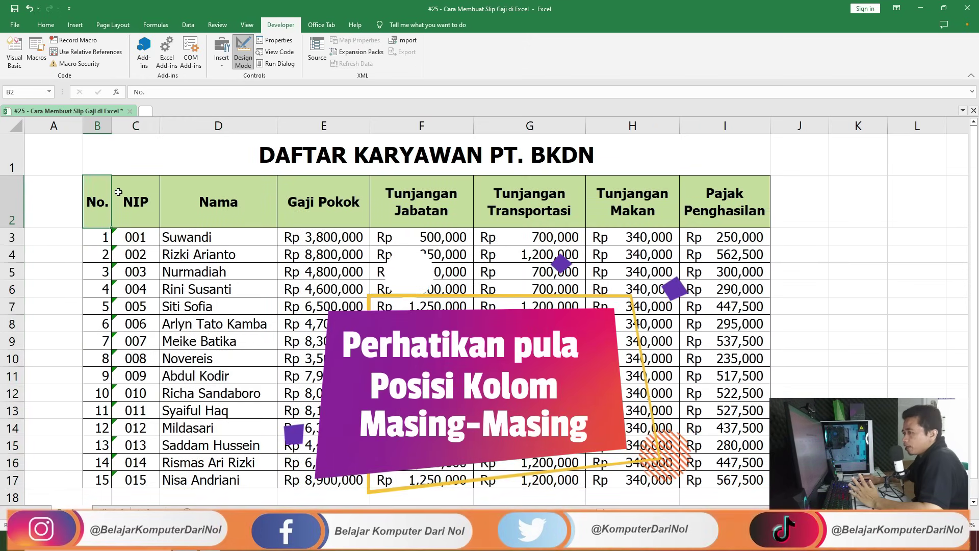
# Step: Review the Database column headers from No. through Tunjangan Jabatan to Pajak Penghasilan
pyautogui.click(136, 204)
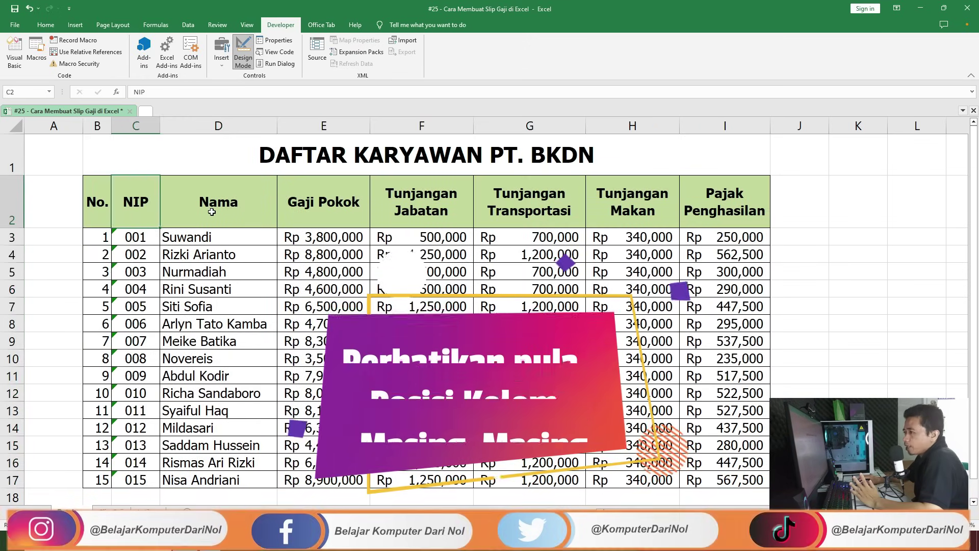
pyautogui.click(218, 204)
pyautogui.click(324, 204)
pyautogui.click(443, 206)
pyautogui.click(506, 209)
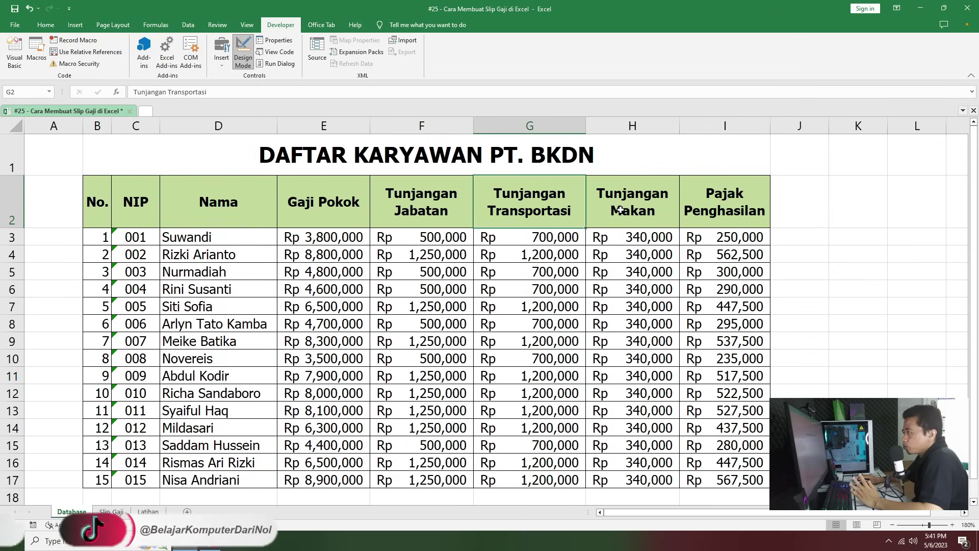
pyautogui.click(632, 207)
pyautogui.click(706, 209)
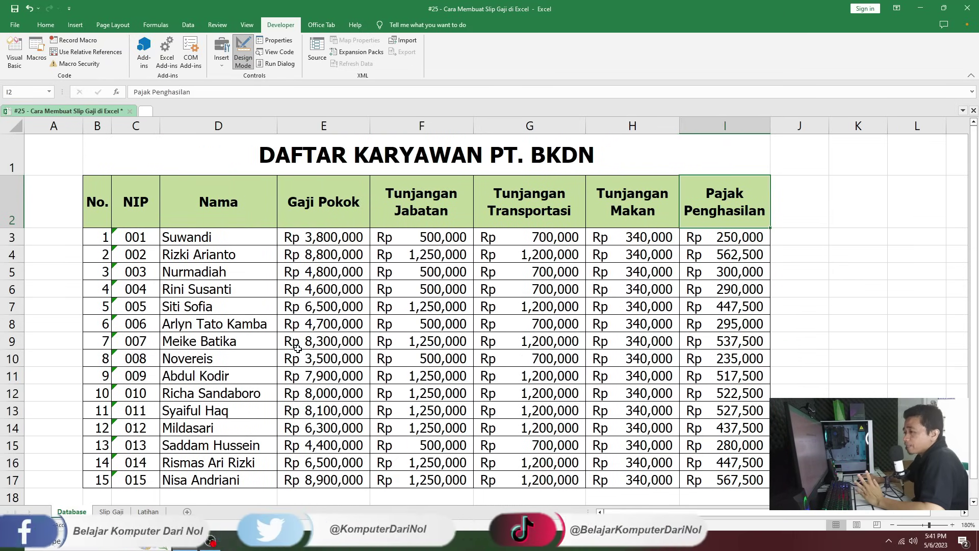
pyautogui.click(220, 290)
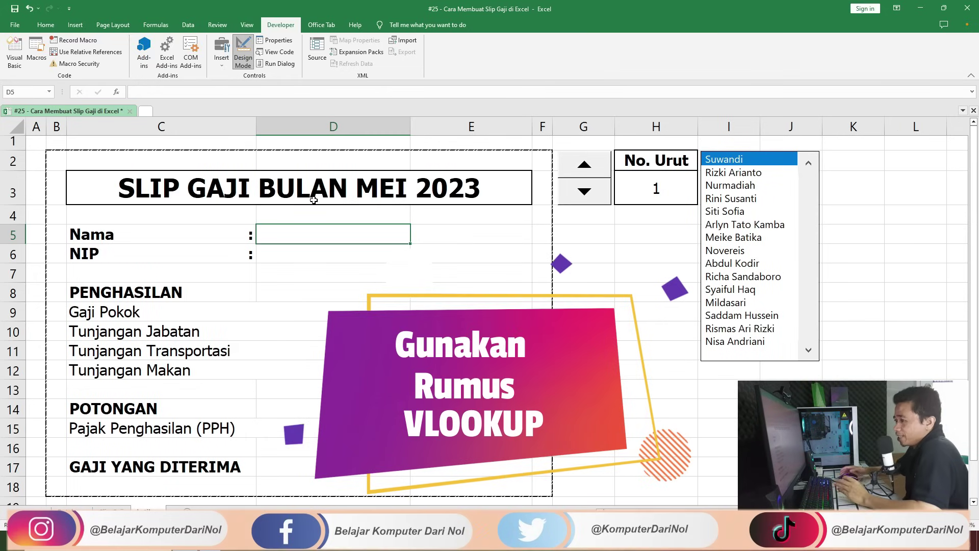
# Step: Enter =VLOOKUP(H3, in Nama cell D5, using No. Urut as lookup value
pyautogui.write('=VLO')
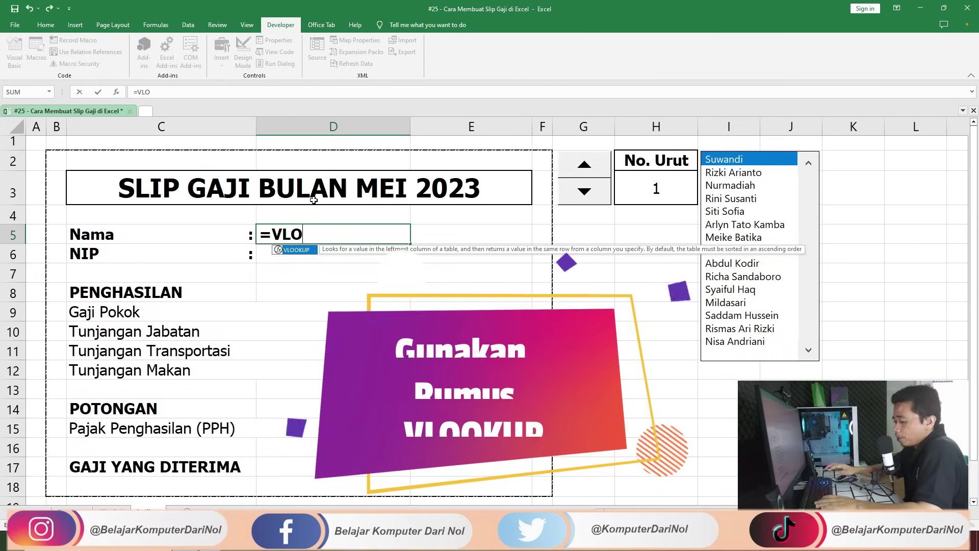
pyautogui.press('Tab')
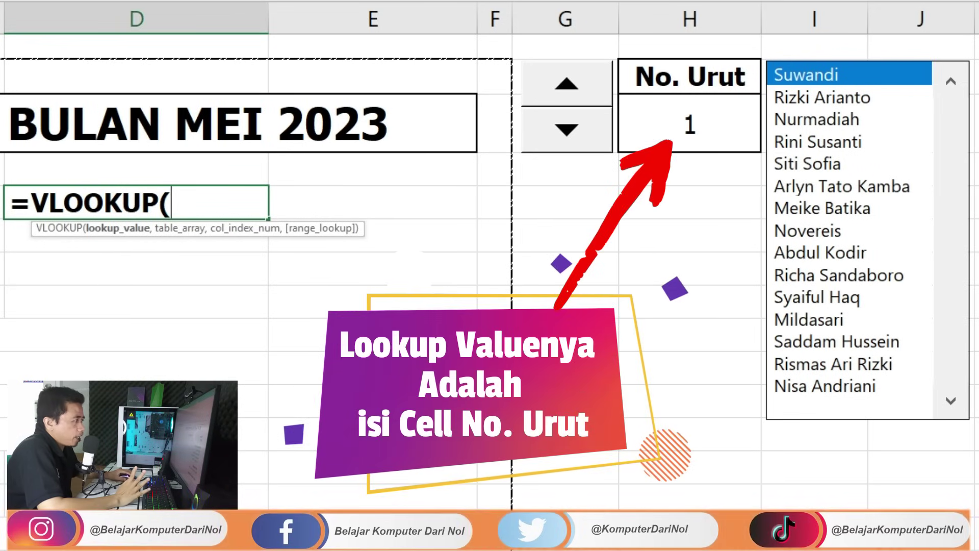
pyautogui.click(693, 122)
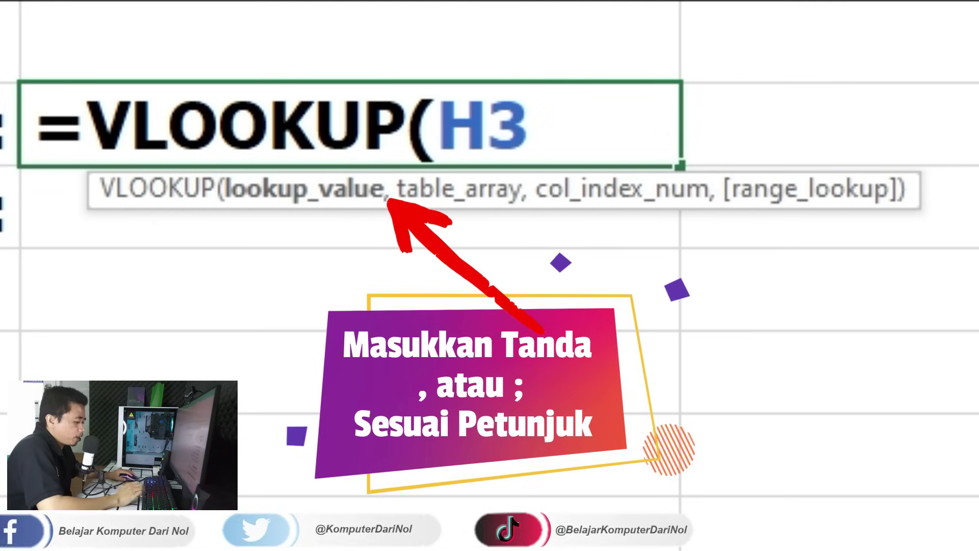
pyautogui.write(',')
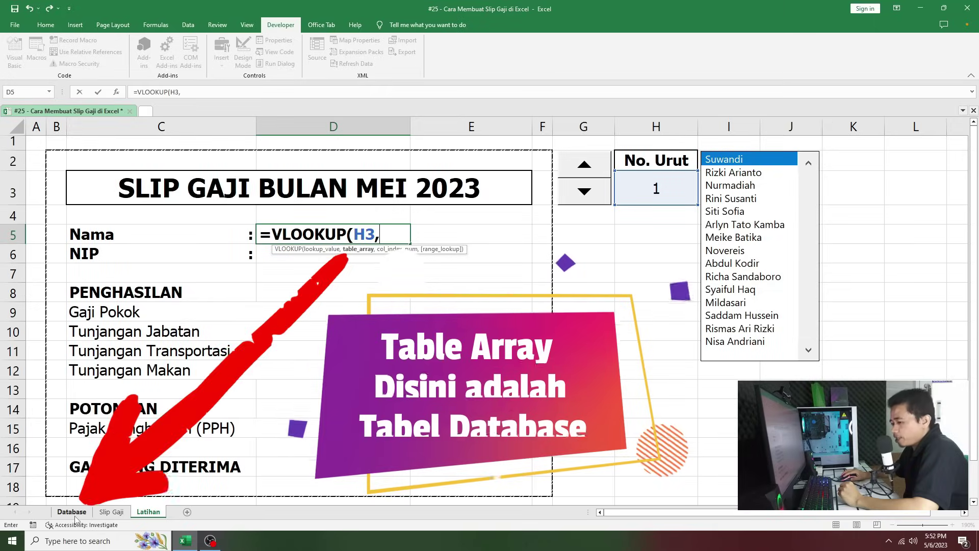
# Step: Finish the Nama VLOOKUP using Database!B2:I17, column 3 and FALSE exact match, so D5 shows Suwandi
pyautogui.click(73, 512)
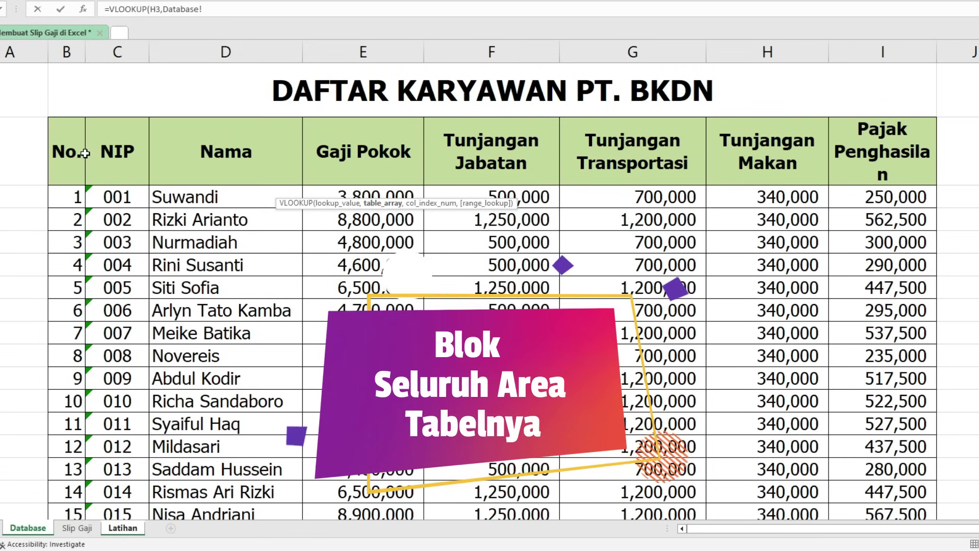
pyautogui.moveTo(206, 167); pyautogui.dragTo(868, 514)
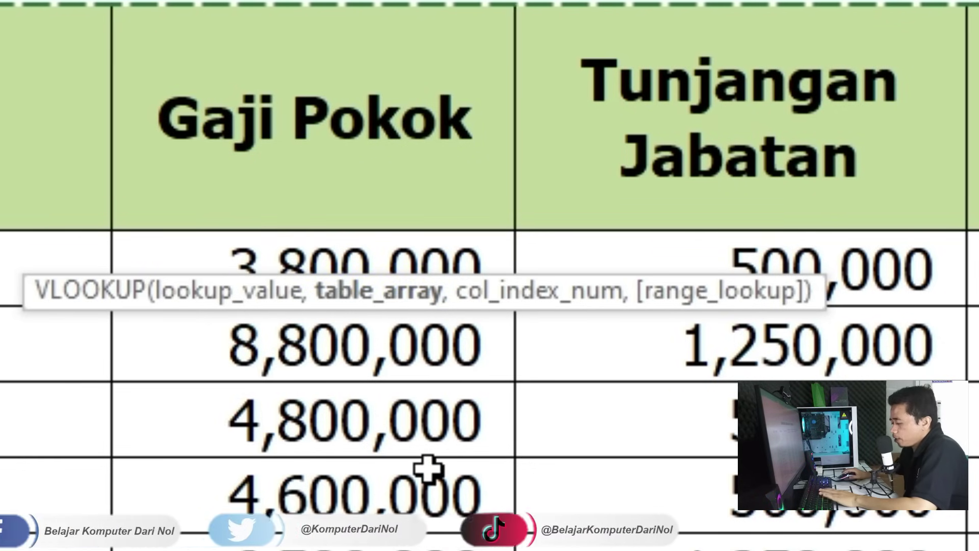
pyautogui.write(',Database!B2:I17,')
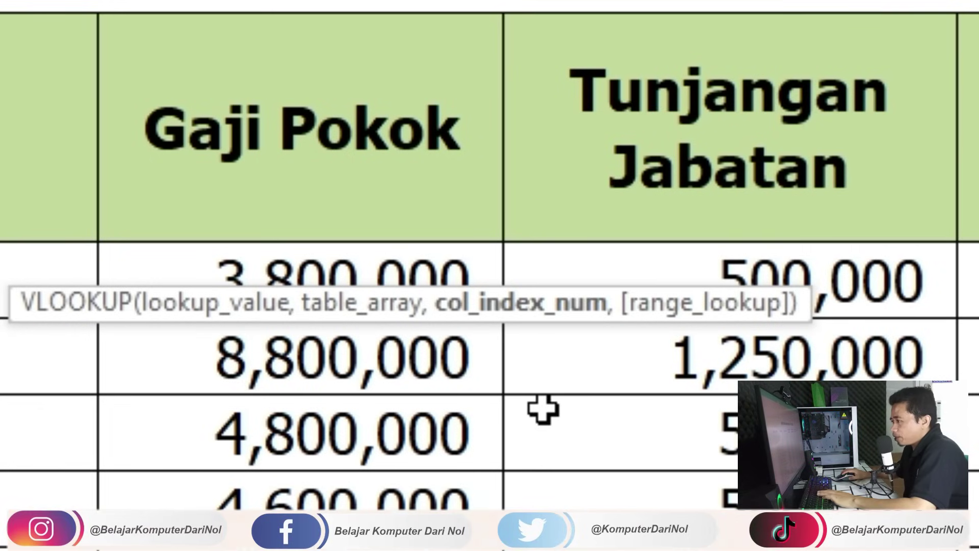
pyautogui.write('3,')
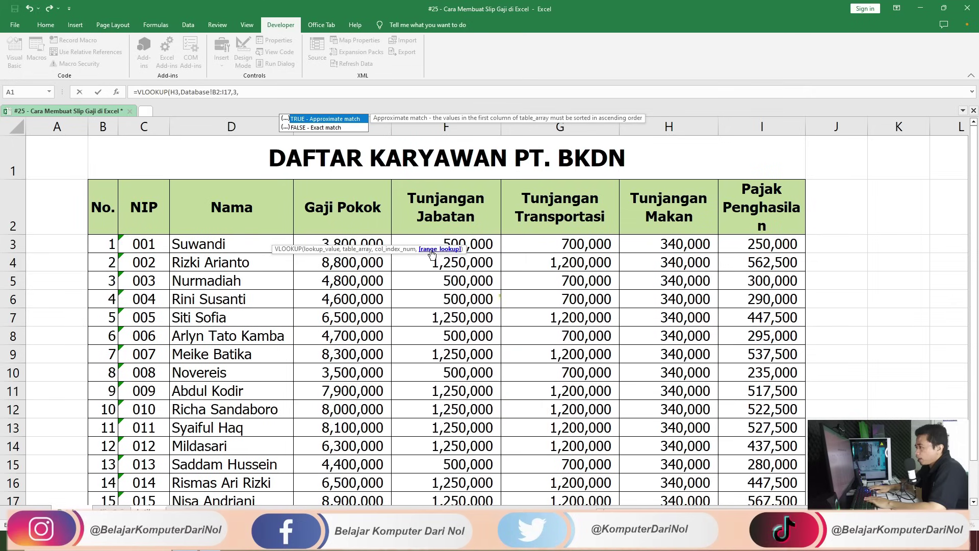
pyautogui.press('Down')
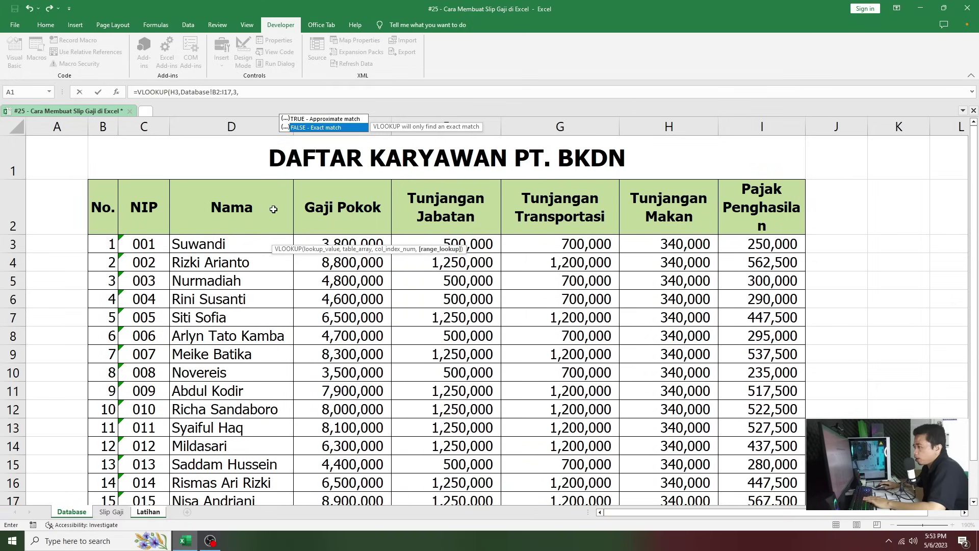
pyautogui.press('Tab')
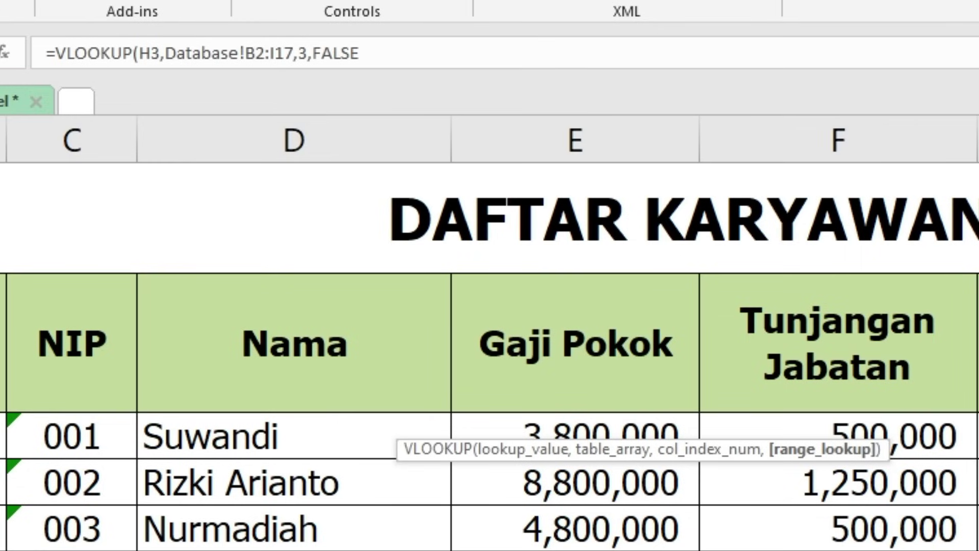
pyautogui.write(')')
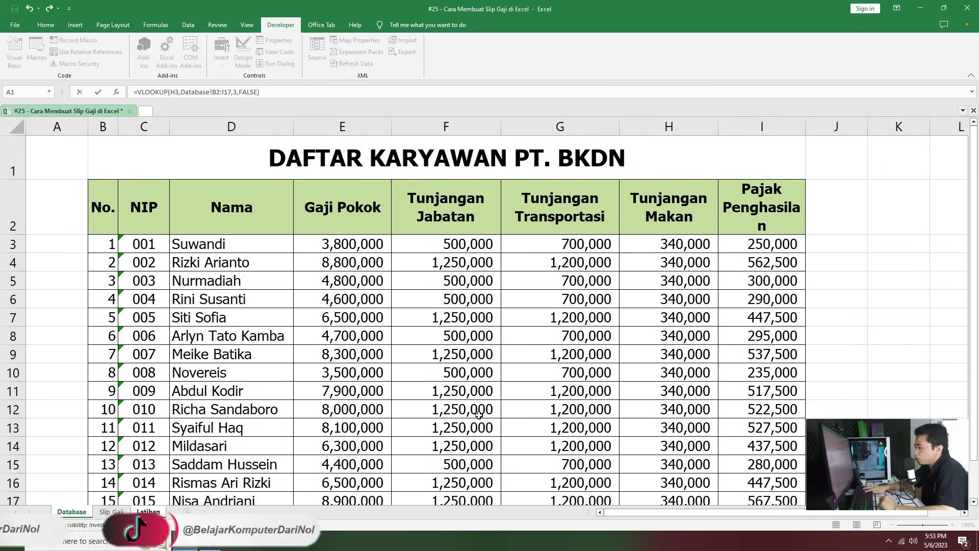
pyautogui.press('Return')
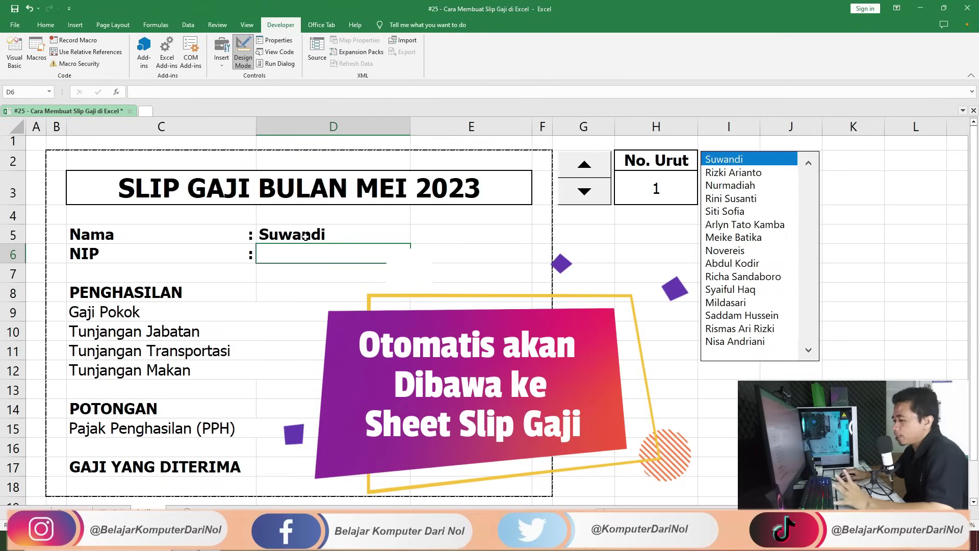
# Step: Check Suwandi in D5, then view the Database table to see which column holds each field
pyautogui.click(305, 235)
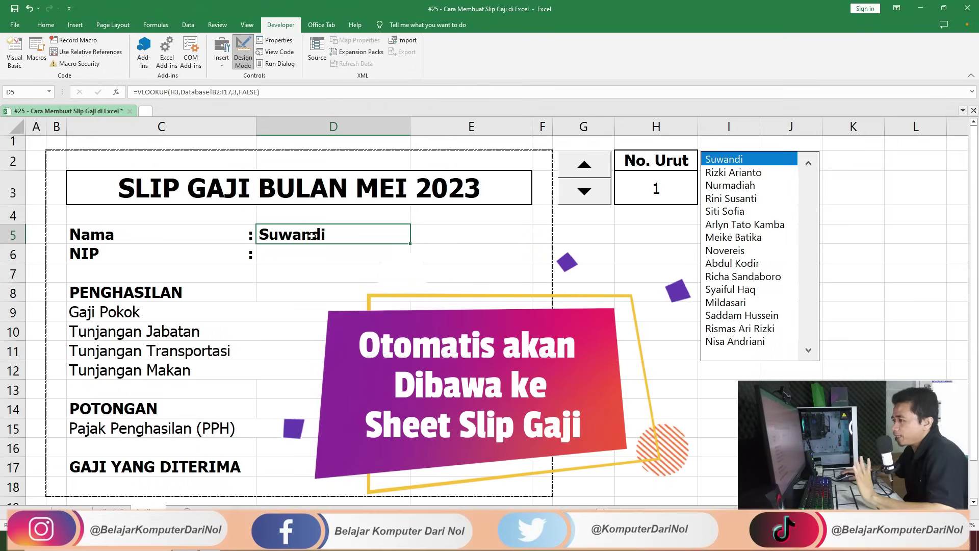
pyautogui.click(305, 257)
pyautogui.click(464, 329)
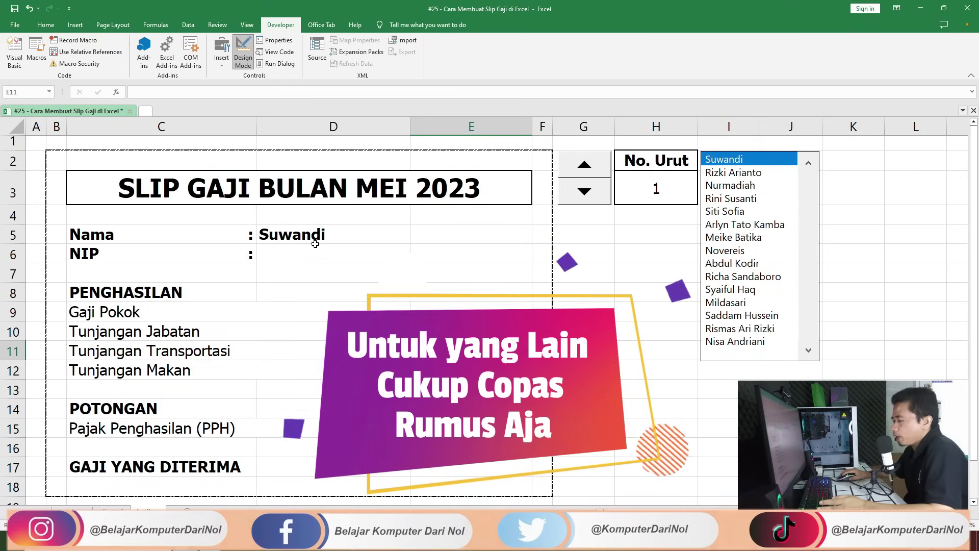
pyautogui.click(299, 252)
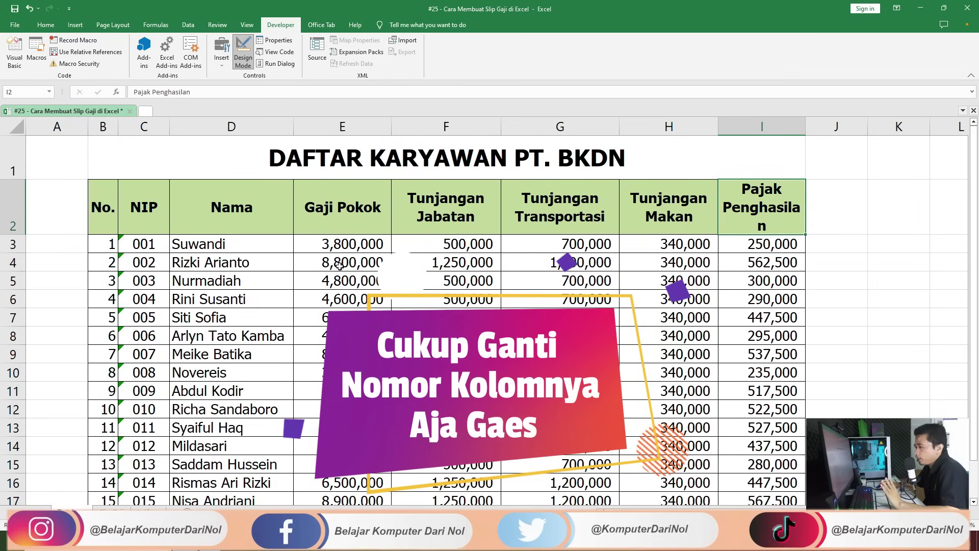
pyautogui.click(238, 209)
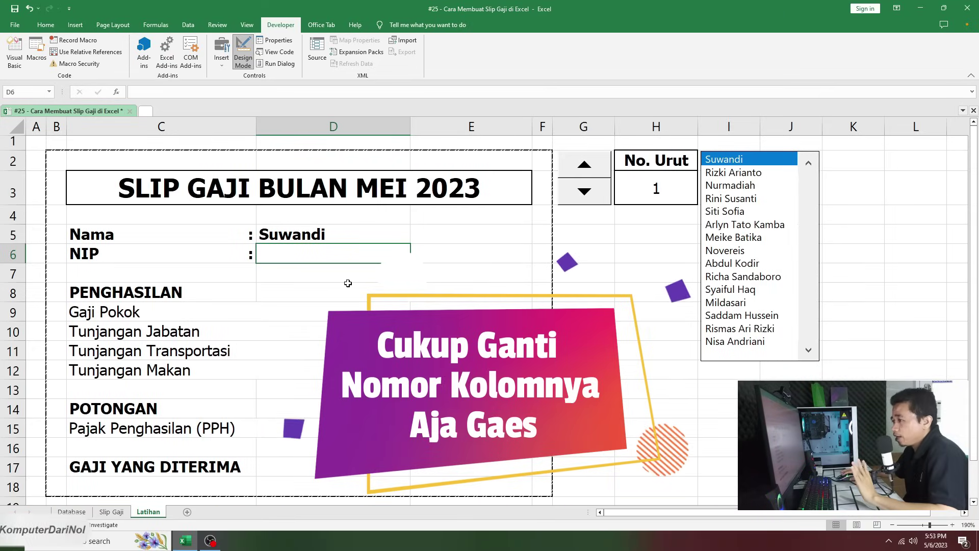
# Step: Copy the Nama formula into D6 and change its column index to 2 so NIP shows 001
pyautogui.doubleClick(301, 235)
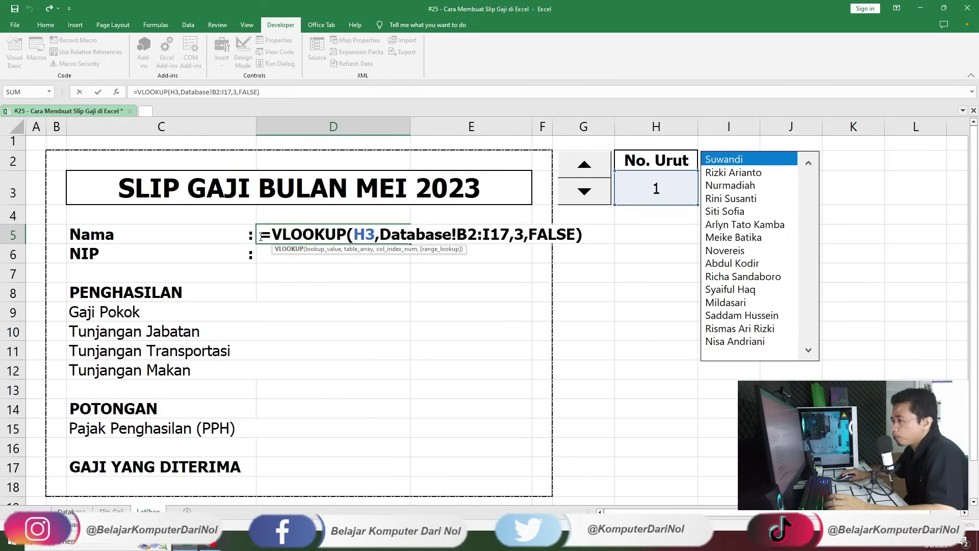
pyautogui.moveTo(379, 242); pyautogui.dragTo(617, 246)
pyautogui.hotkey('ctrl', 'c')
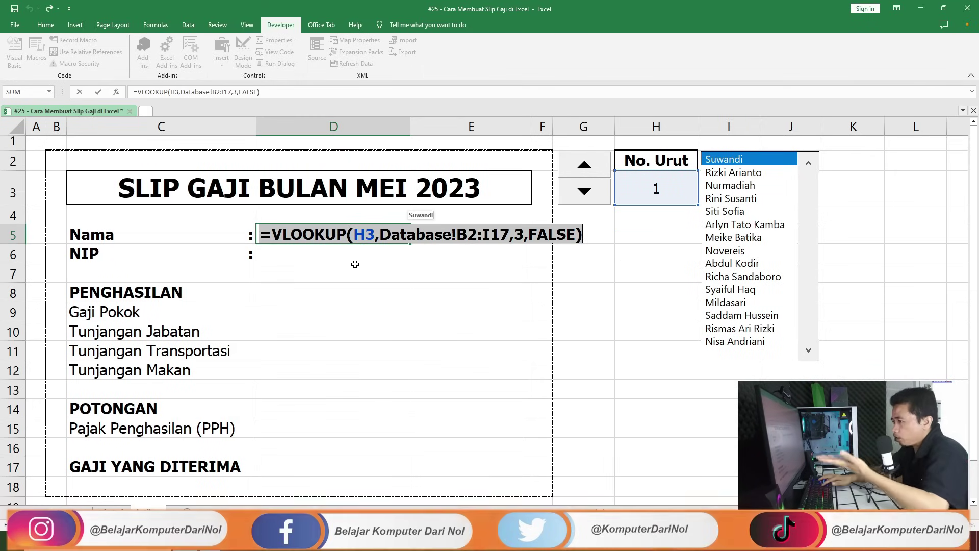
pyautogui.press('Return')
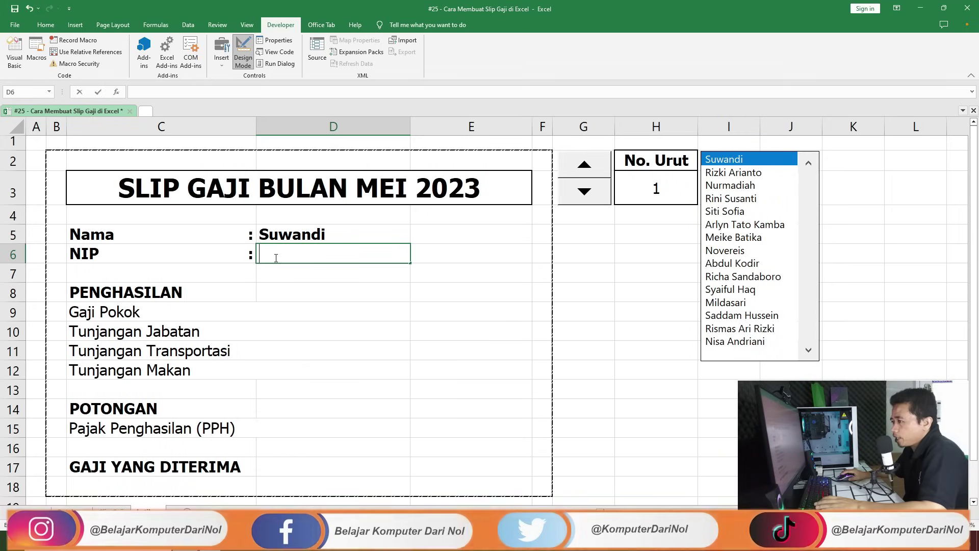
pyautogui.hotkey('ctrl', 'v')
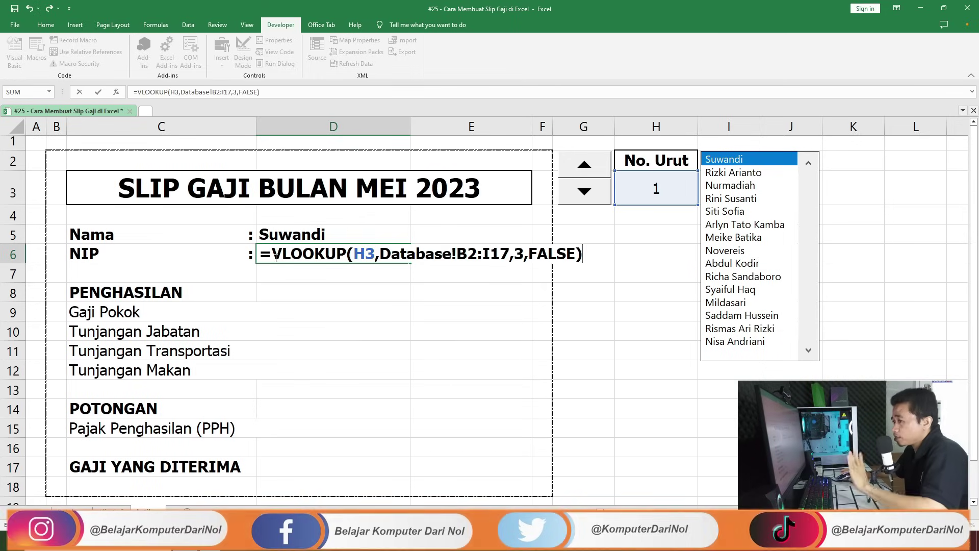
pyautogui.click(523, 251)
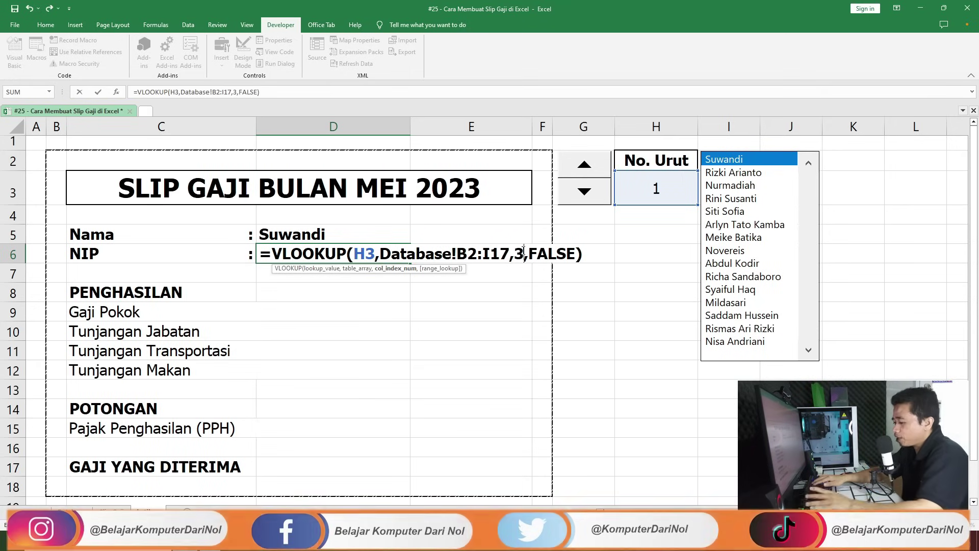
pyautogui.write('2')
pyautogui.press('Return')
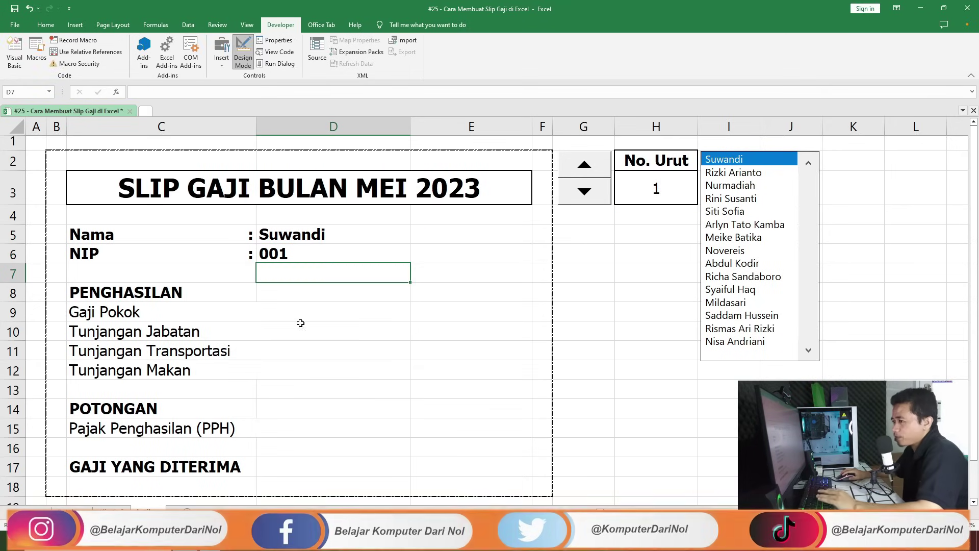
# Step: Fill Gaji Pokok E9 with a column-4 lookup (Rp 3,800,000) and the first allowance E10 (Rp 500,000)
pyautogui.doubleClick(447, 317)
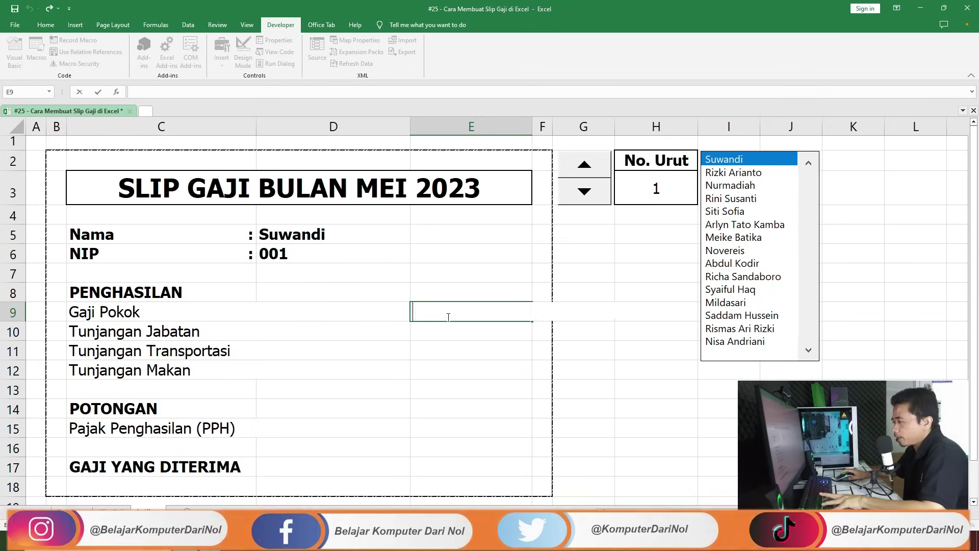
pyautogui.hotkey('ctrl', 'v')
pyautogui.click(645, 312)
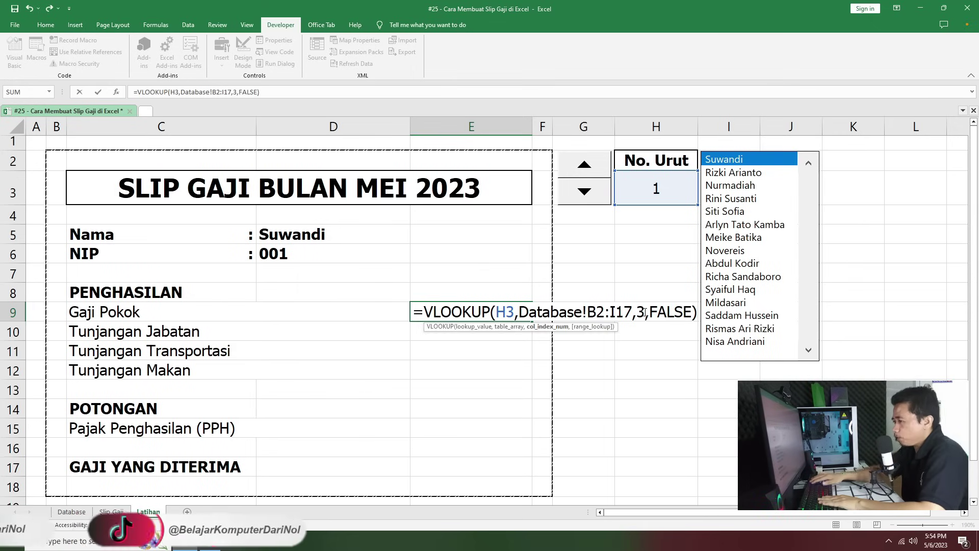
pyautogui.press('BackSpace')
pyautogui.write('4')
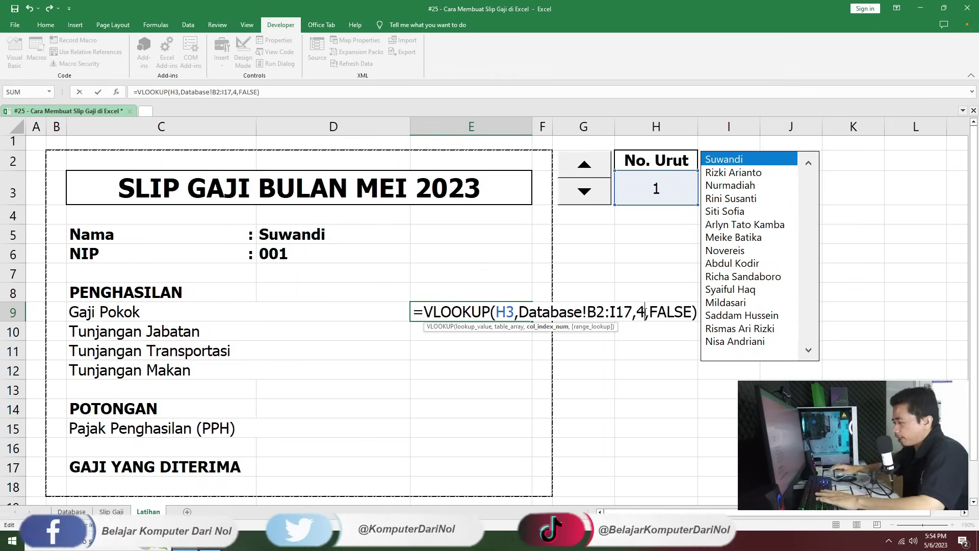
pyautogui.press('Return')
pyautogui.doubleClick(515, 336)
pyautogui.hotkey('ctrl', 'v')
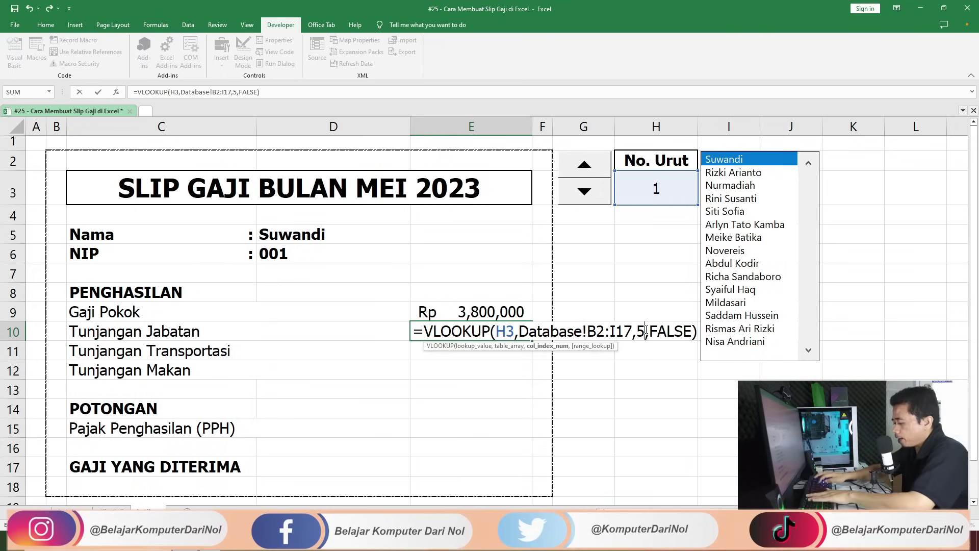
pyautogui.press('Return')
# Step: Fill the remaining allowances by VLOOKUP: E11 with Rp 700,000 and E12 with Rp 340,000
pyautogui.doubleClick(513, 357)
pyautogui.hotkey('ctrl', 'v')
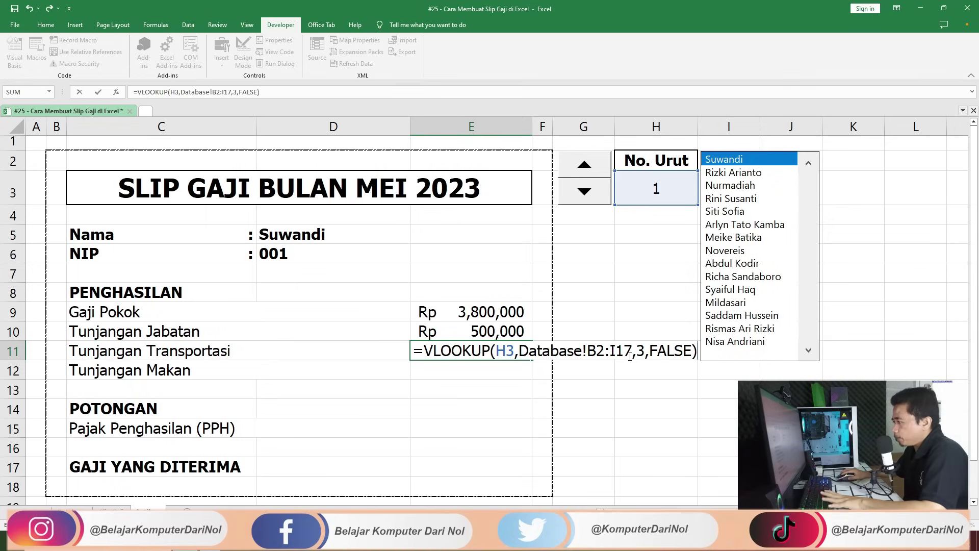
pyautogui.click(645, 351)
pyautogui.press('BackSpace')
pyautogui.write('4')
pyautogui.press('Return')
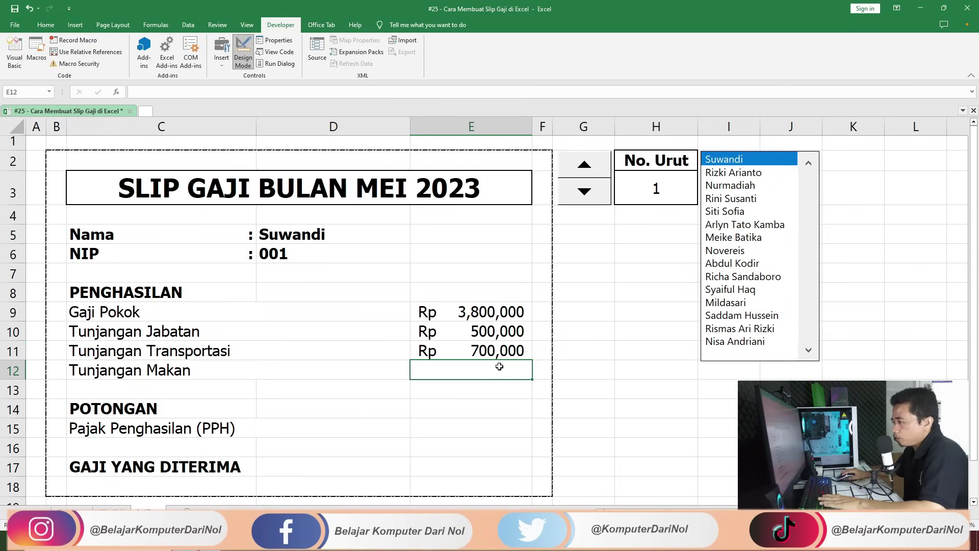
pyautogui.doubleClick(498, 367)
pyautogui.hotkey('ctrl', 'v')
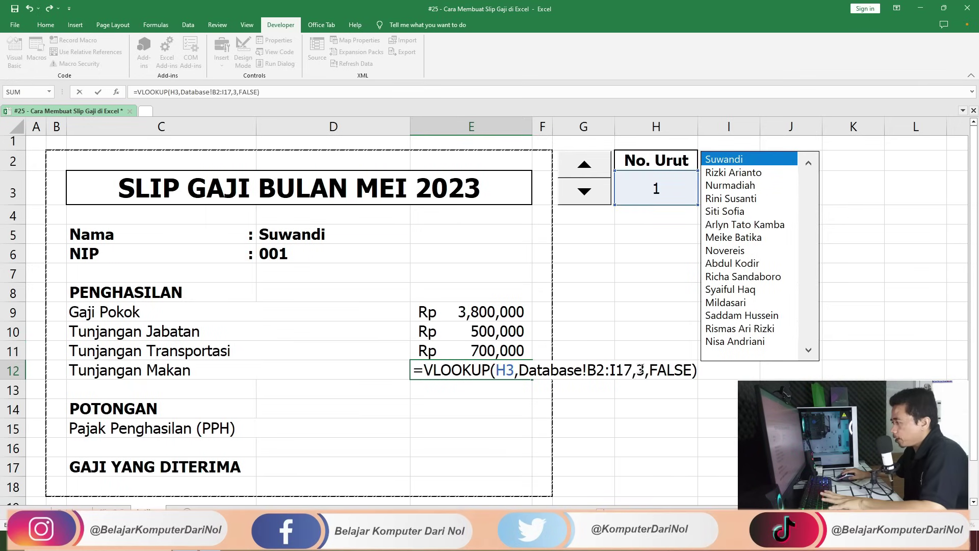
pyautogui.write('5')
pyautogui.press('Return')
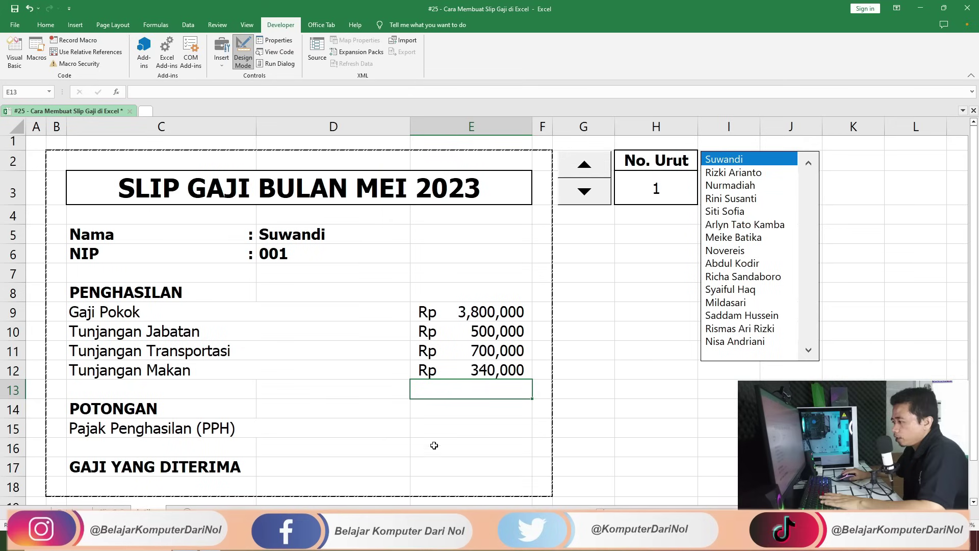
pyautogui.doubleClick(435, 428)
# Step: Paste the column-8 lookup into the PPH cell E15, showing Rp 250,000
pyautogui.hotkey('ctrl', 'v')
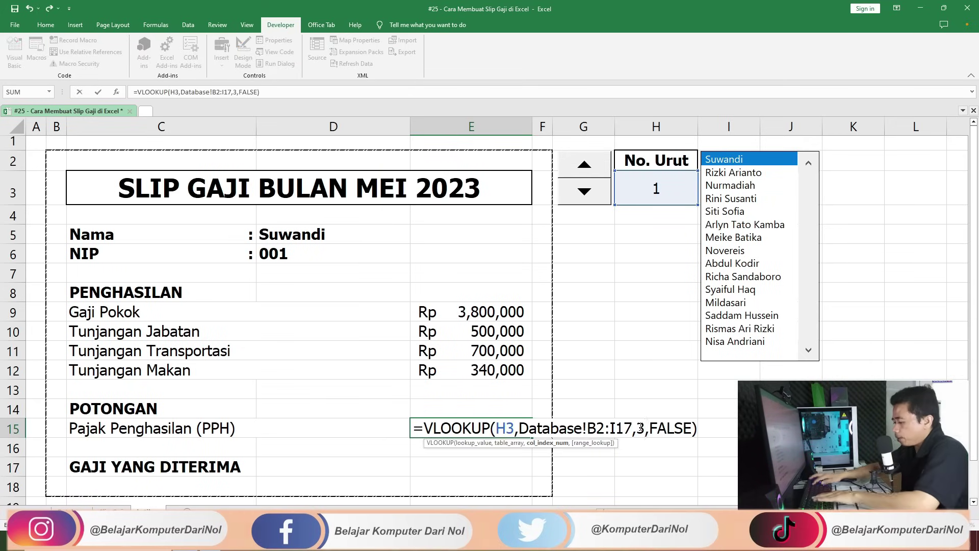
pyautogui.press('Return')
pyautogui.click(440, 429)
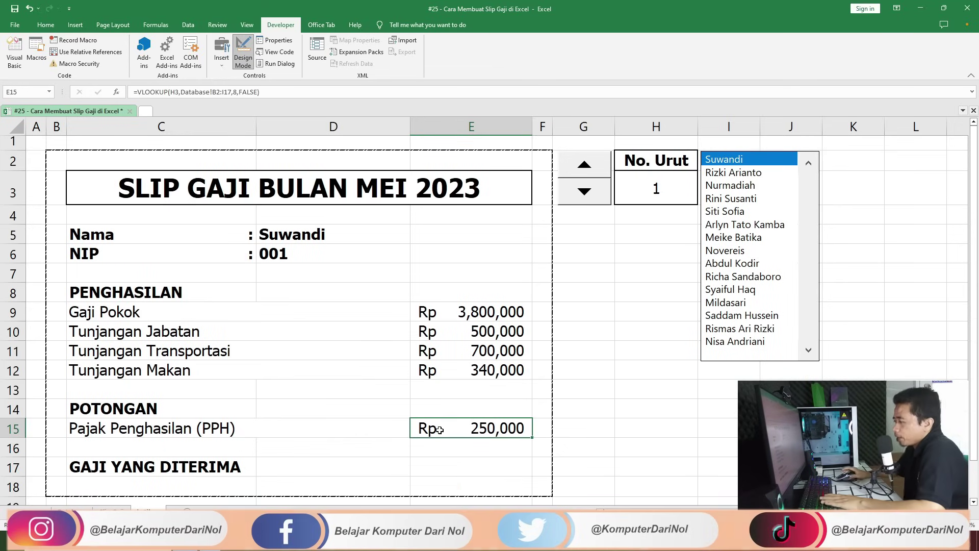
pyautogui.click(115, 411)
pyautogui.click(463, 432)
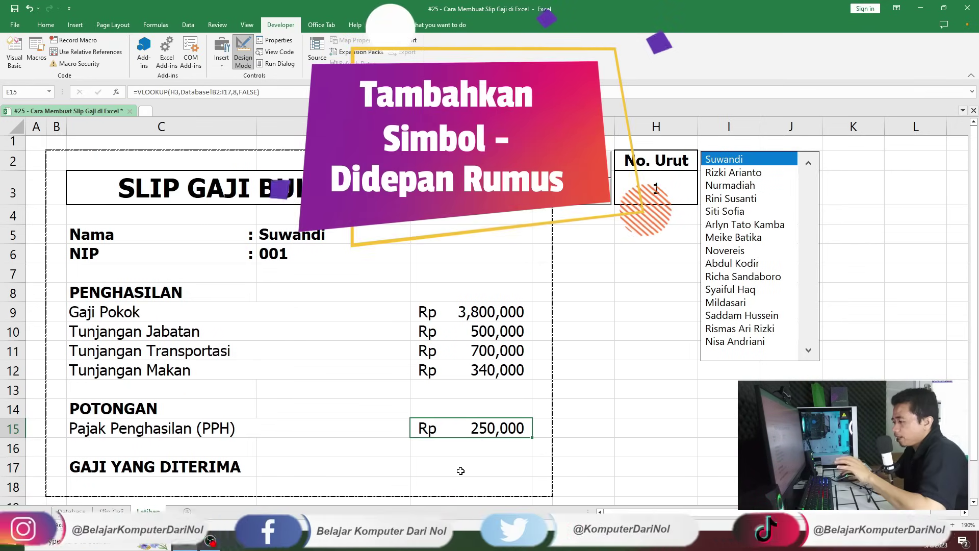
pyautogui.click(461, 471)
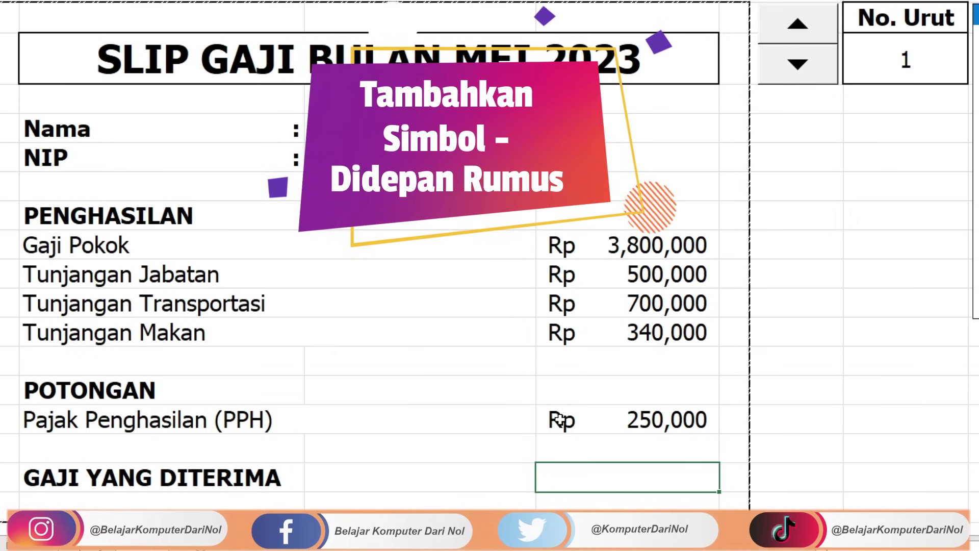
# Step: Negate the E15 formula with a minus sign so the tax reads -Rp 250,000
pyautogui.doubleClick(428, 427)
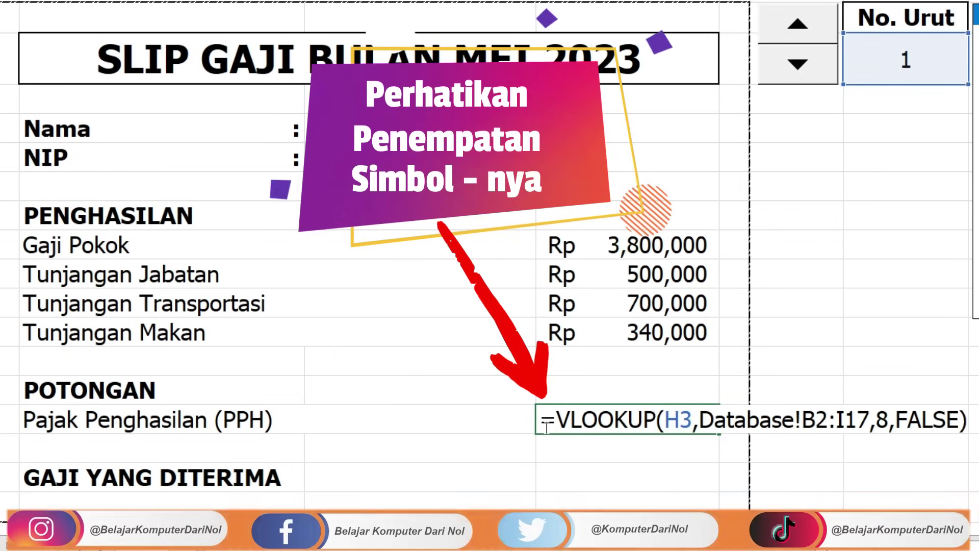
pyautogui.write('-')
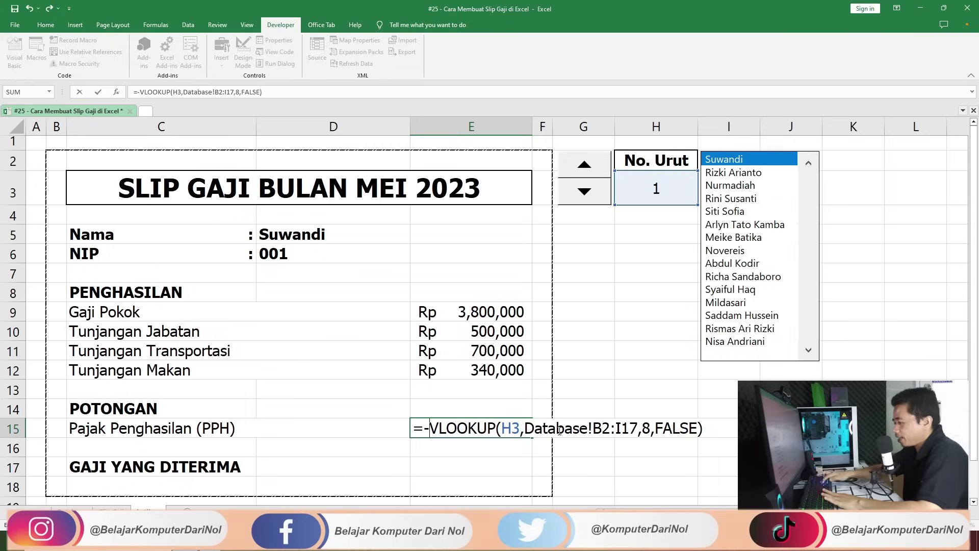
pyautogui.press('Return')
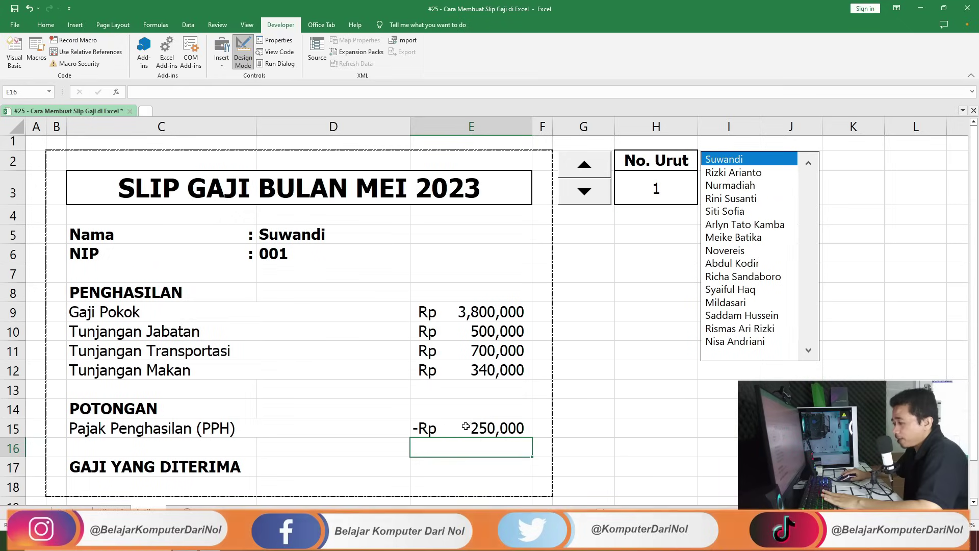
# Step: Enter =SUM over E9:E15 in E17 so take-home pay shows Rp 5,090,000
pyautogui.click(442, 468)
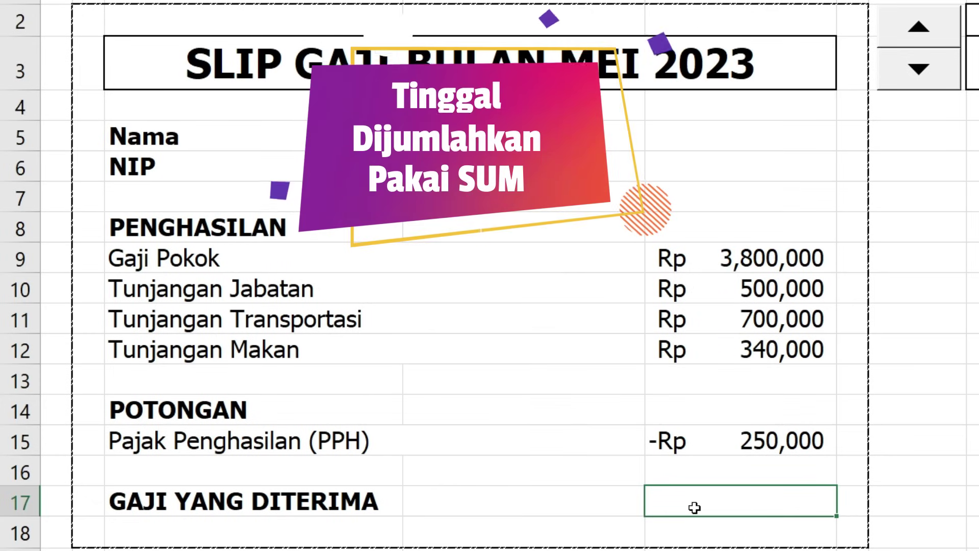
pyautogui.write('=SUM')
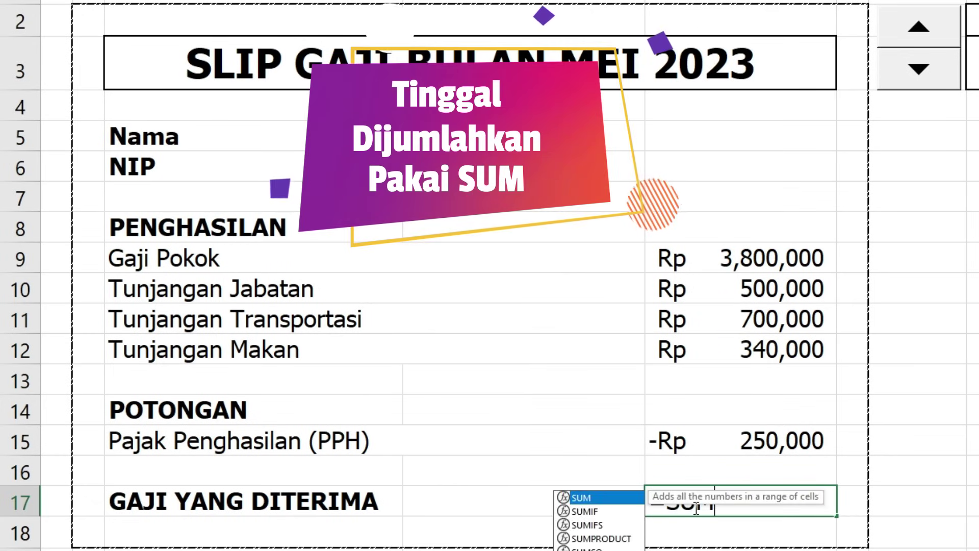
pyautogui.write('(')
pyautogui.click(747, 257)
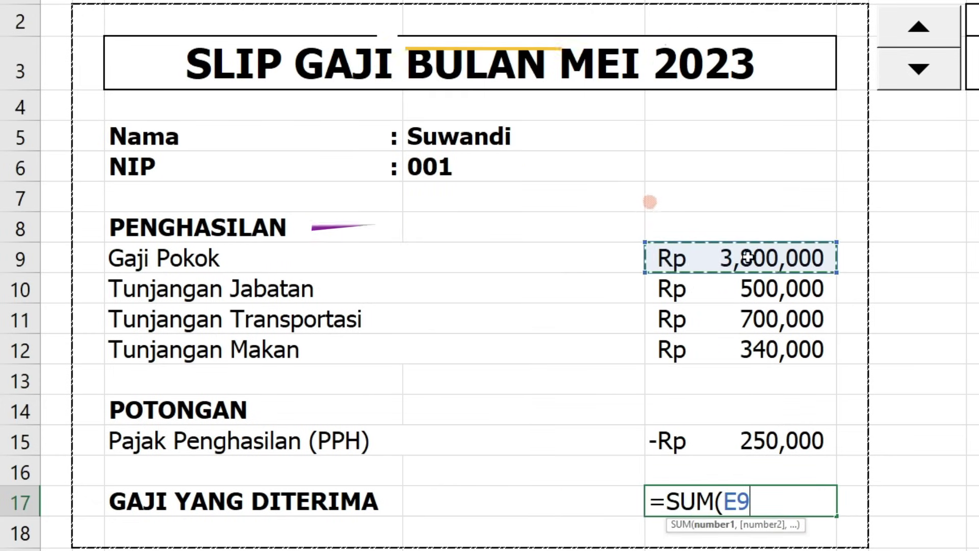
pyautogui.moveTo(747, 257); pyautogui.dragTo(739, 446)
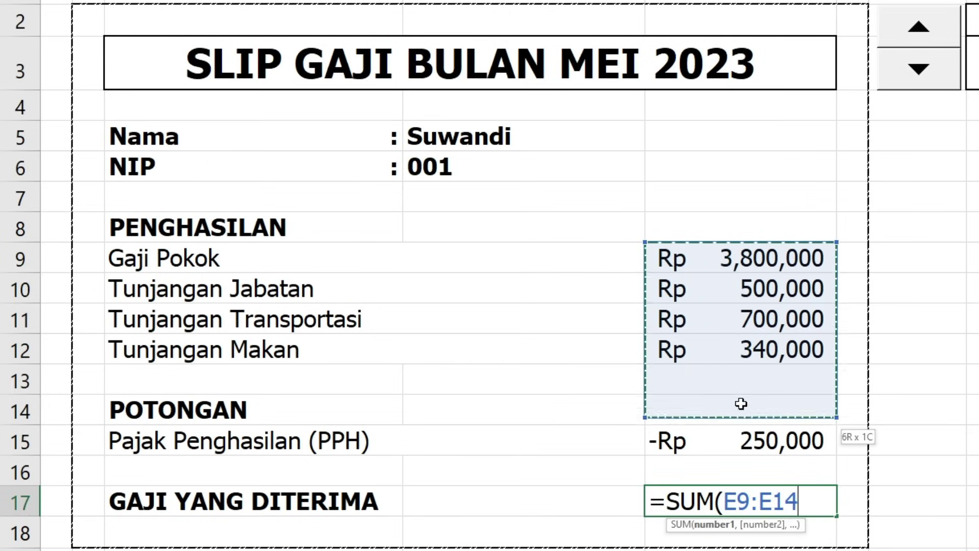
pyautogui.press('Return')
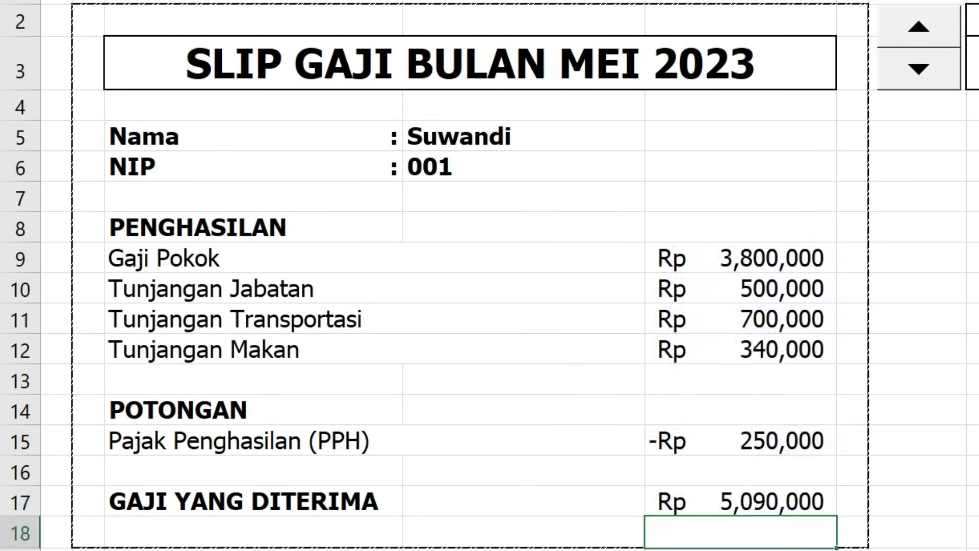
# Step: Pick employees 9, 14, 5 and 2 from the list box to refill the slip
pyautogui.click(598, 264)
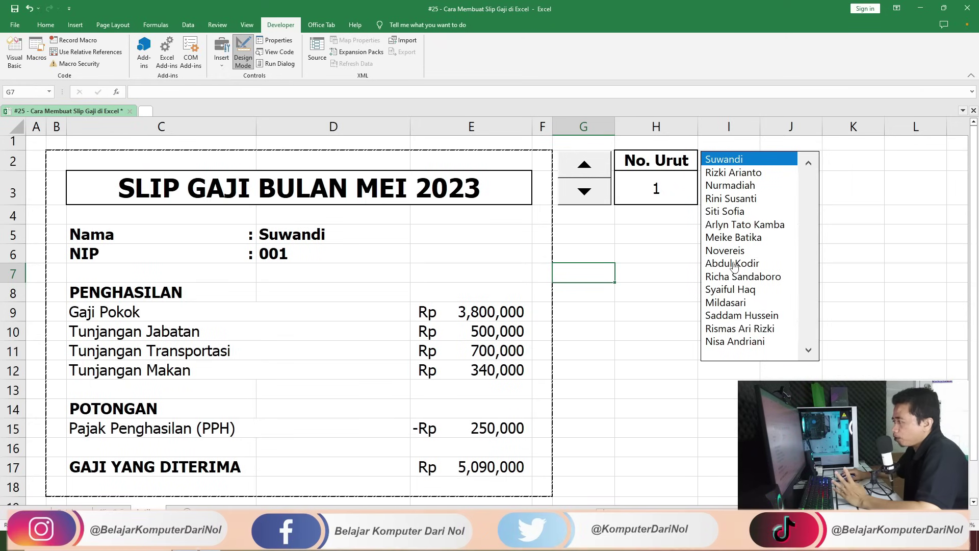
pyautogui.click(735, 264)
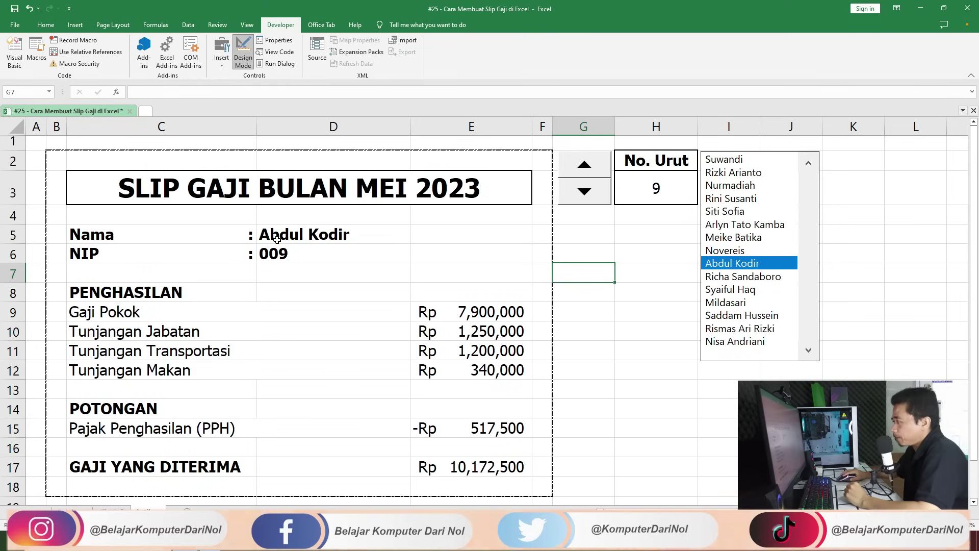
pyautogui.click(760, 331)
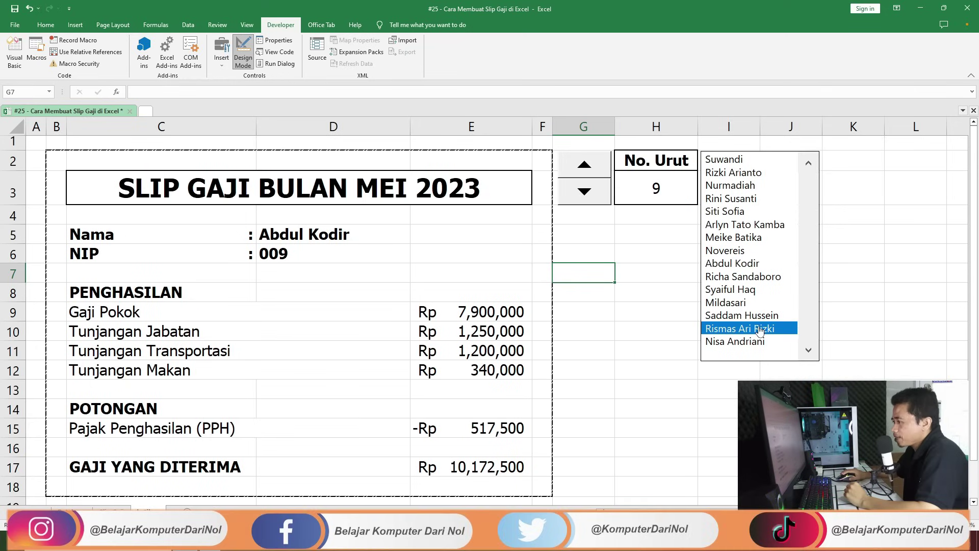
pyautogui.click(728, 213)
pyautogui.click(728, 171)
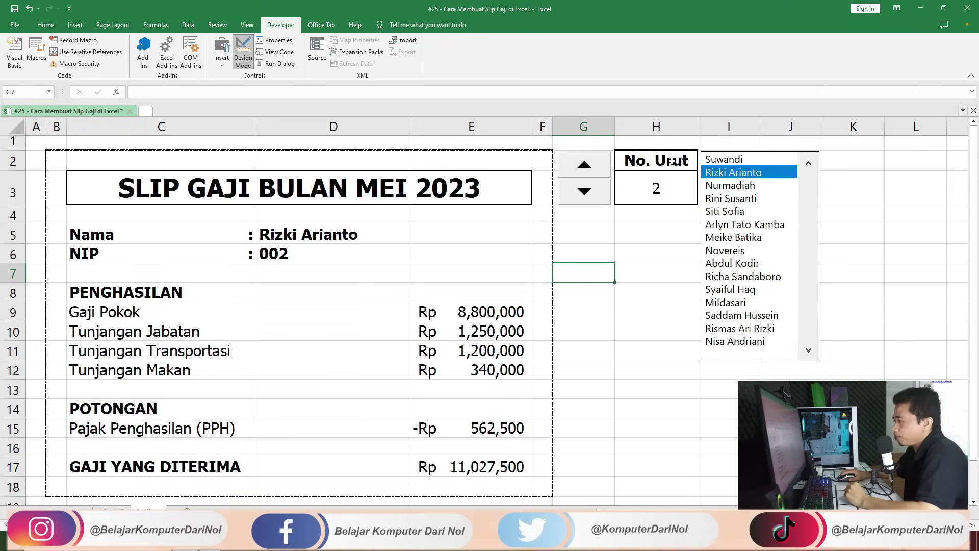
# Step: Step the spin button forward from employee number 3 to employee number 8
pyautogui.click(584, 164)
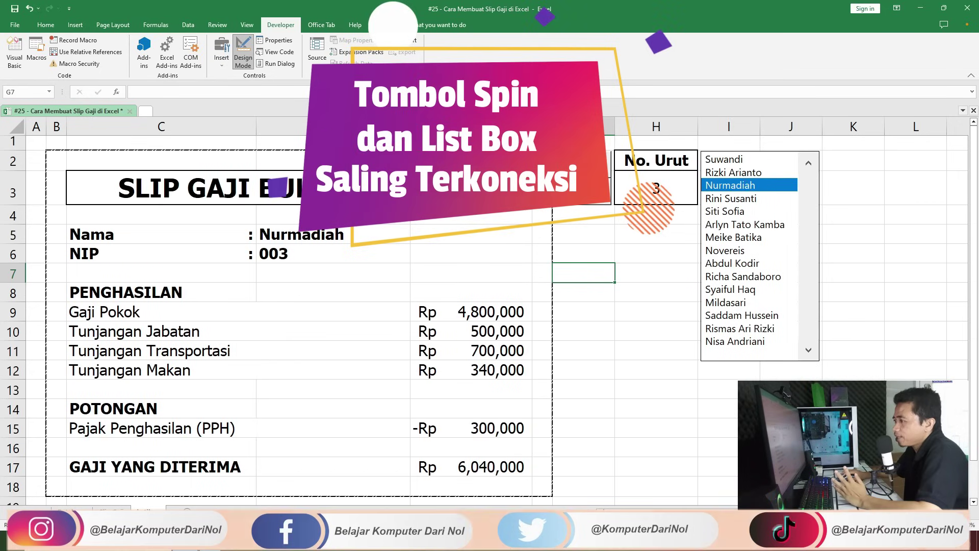
pyautogui.click(584, 164)
pyautogui.click(584, 164)
pyautogui.click(584, 164)
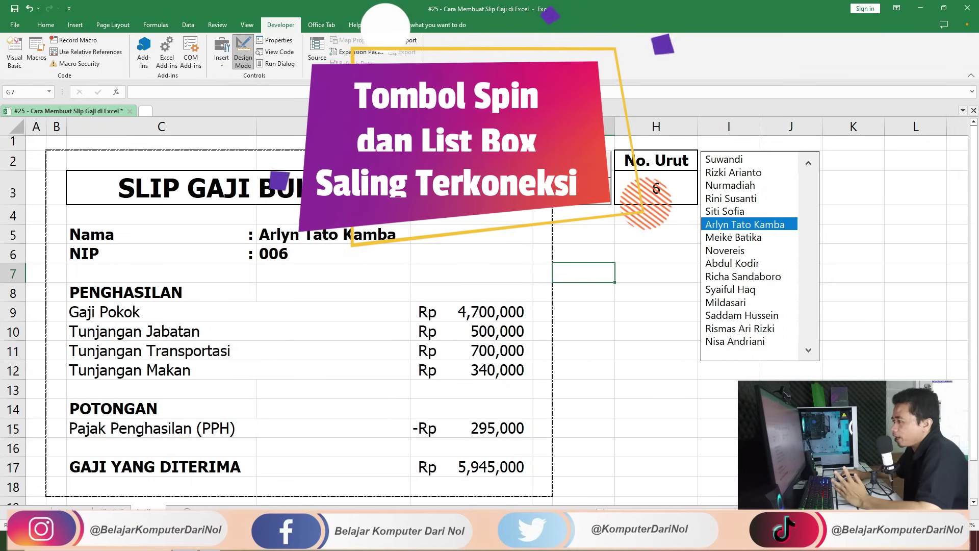
pyautogui.click(585, 164)
pyautogui.click(585, 164)
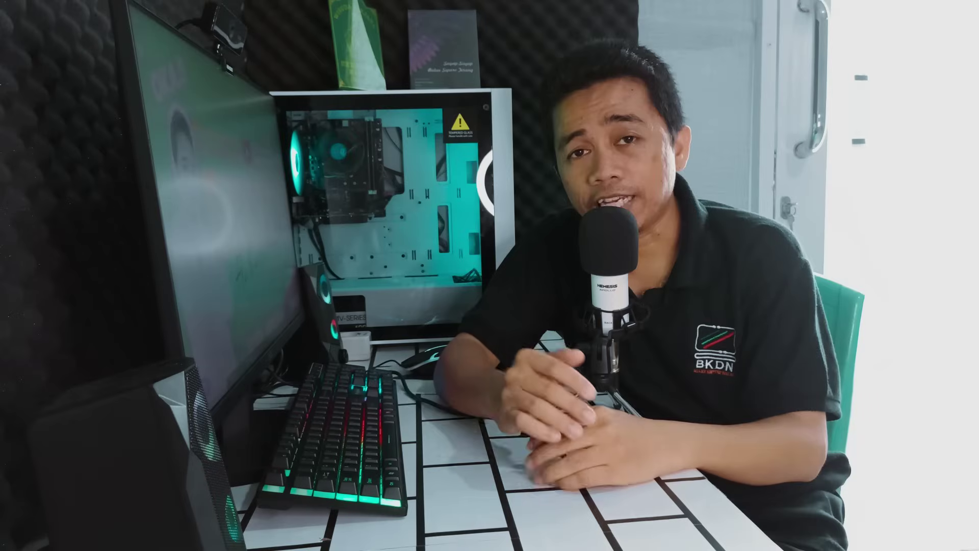